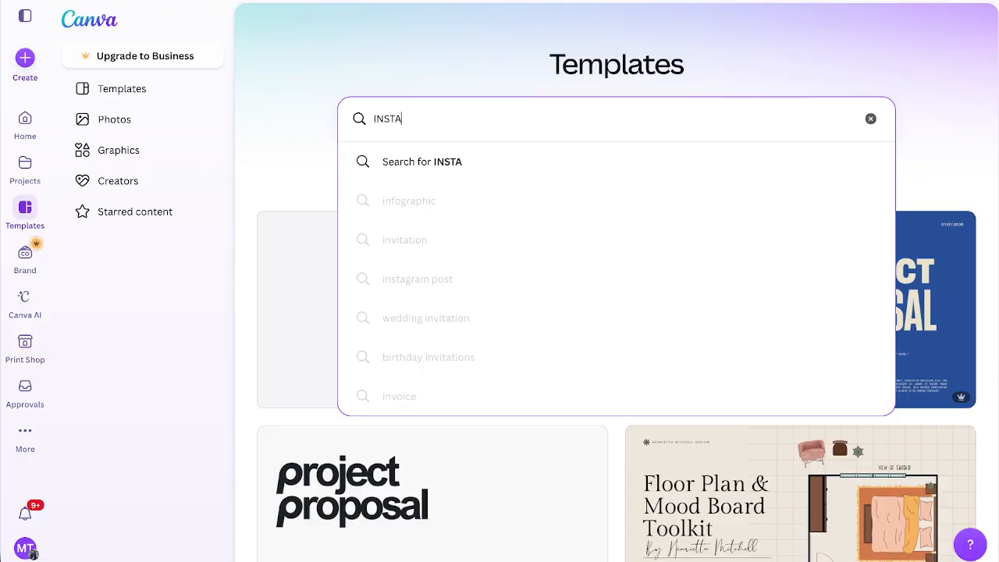
Search the template library for "INSTAGRAM CAROUSEL".
text(GRAM C)
key(BackSpace)
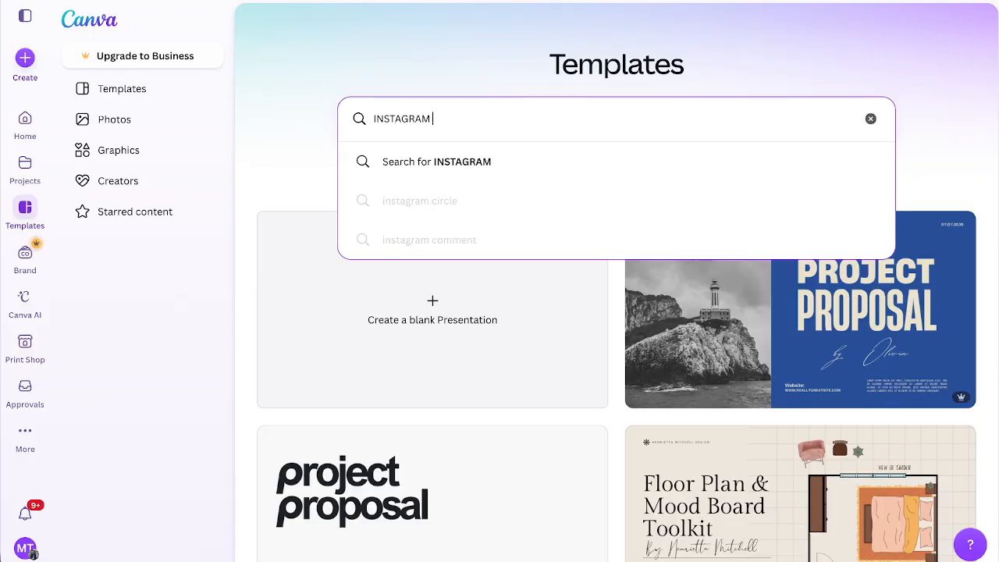
text(CAROUSEL)
key(Return)
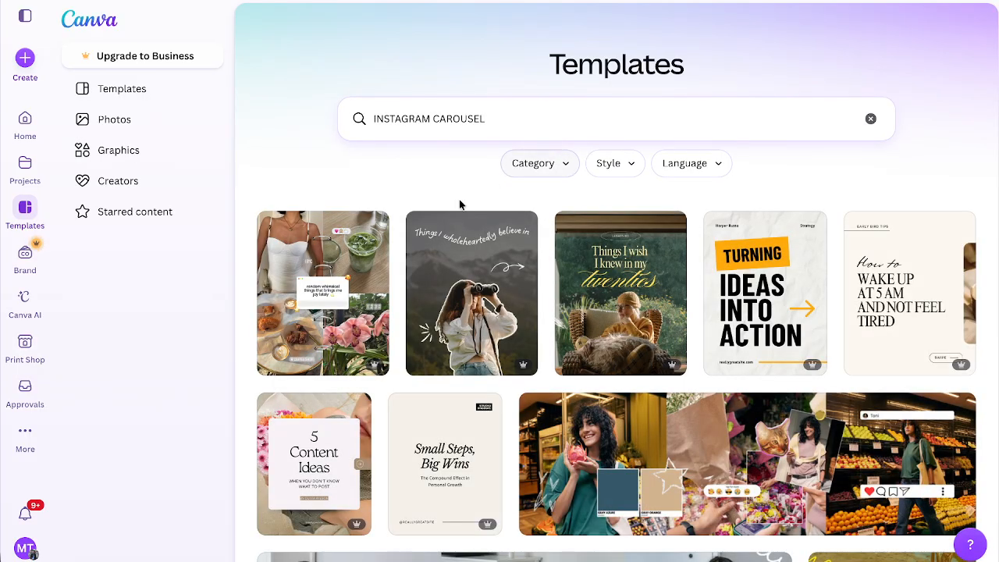
Open the Yellow Aesthetic Tips Carousel Instagram Post template for customization and select page 1's background photo.
scroll(461, 203, down, 2)
click(642, 180)
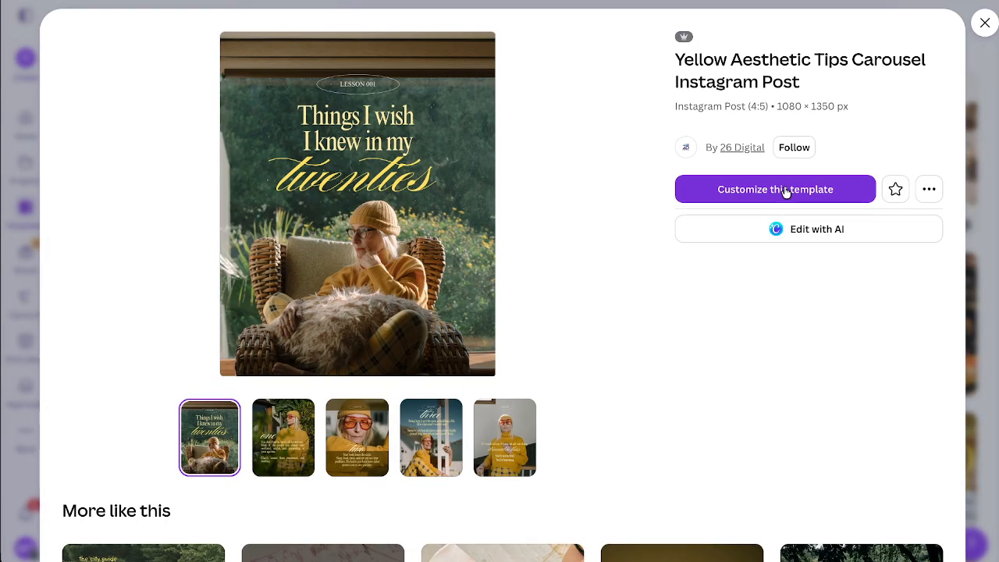
click(785, 191)
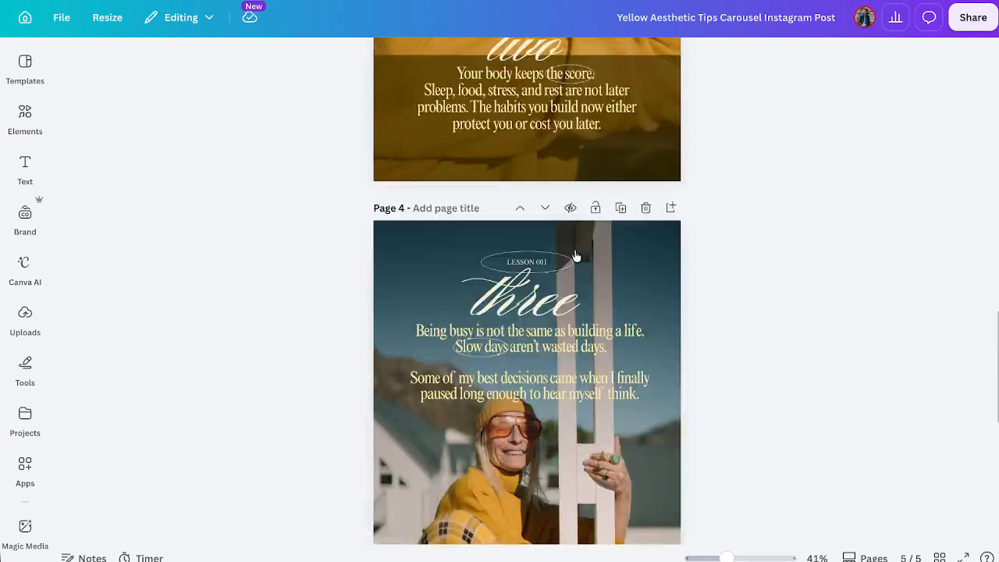
click(653, 215)
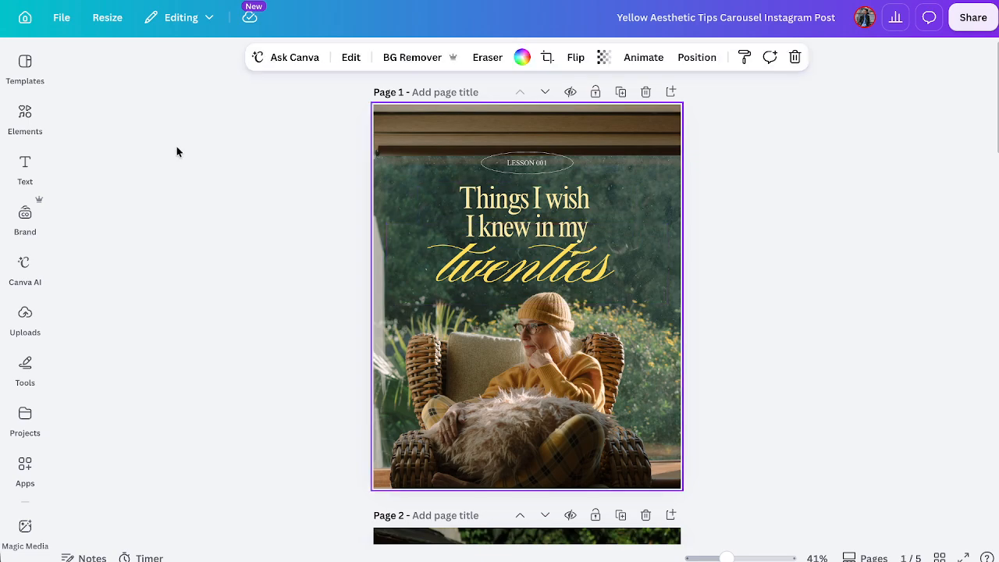
Search the design elements for "nature" and show all matching photos.
click(28, 118)
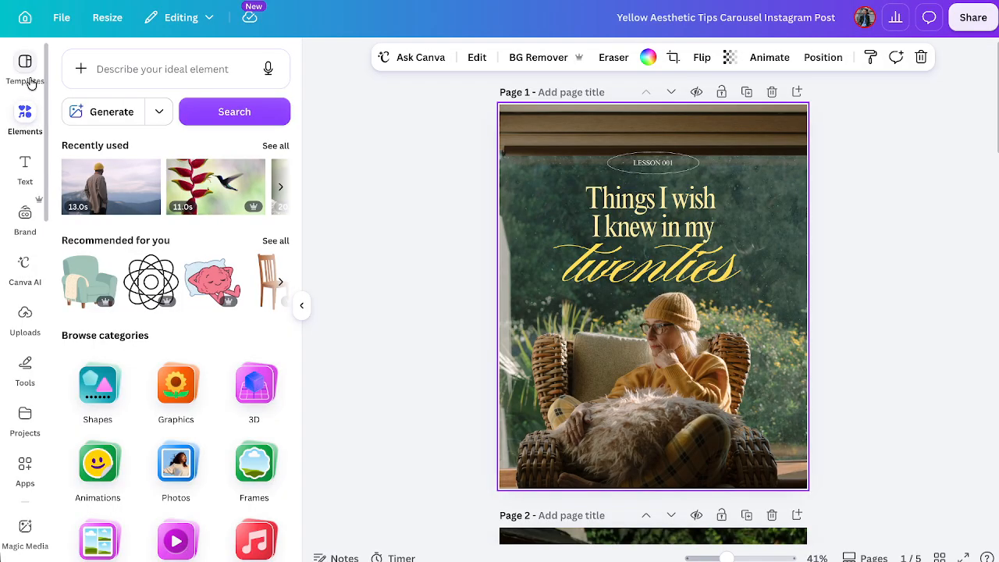
click(154, 72)
text(na)
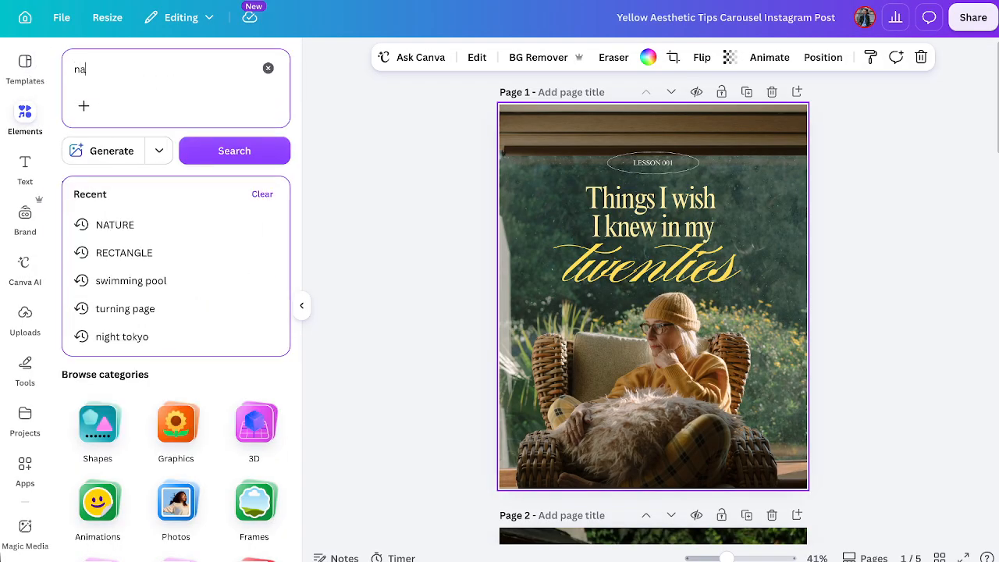
text(ture)
key(Return)
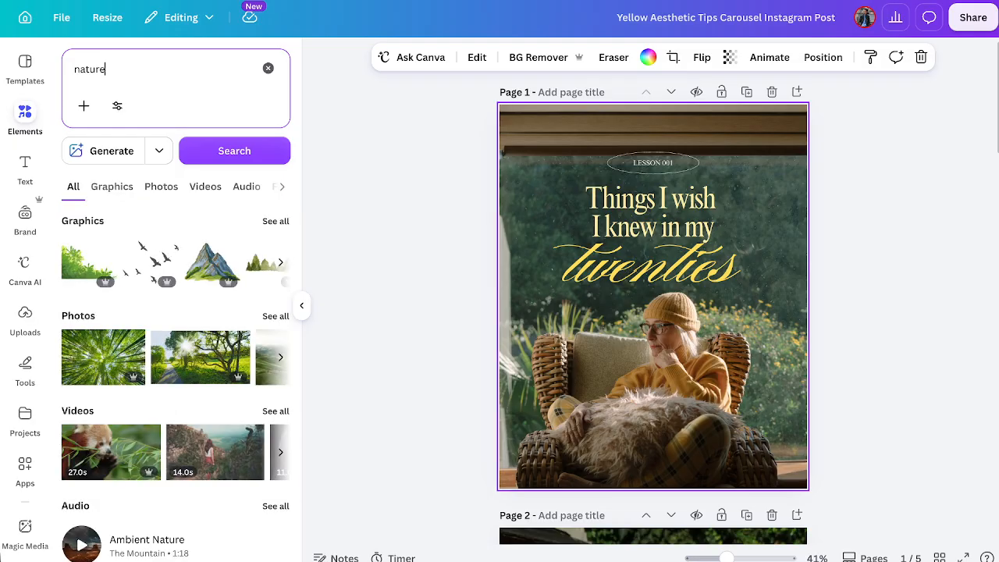
click(274, 317)
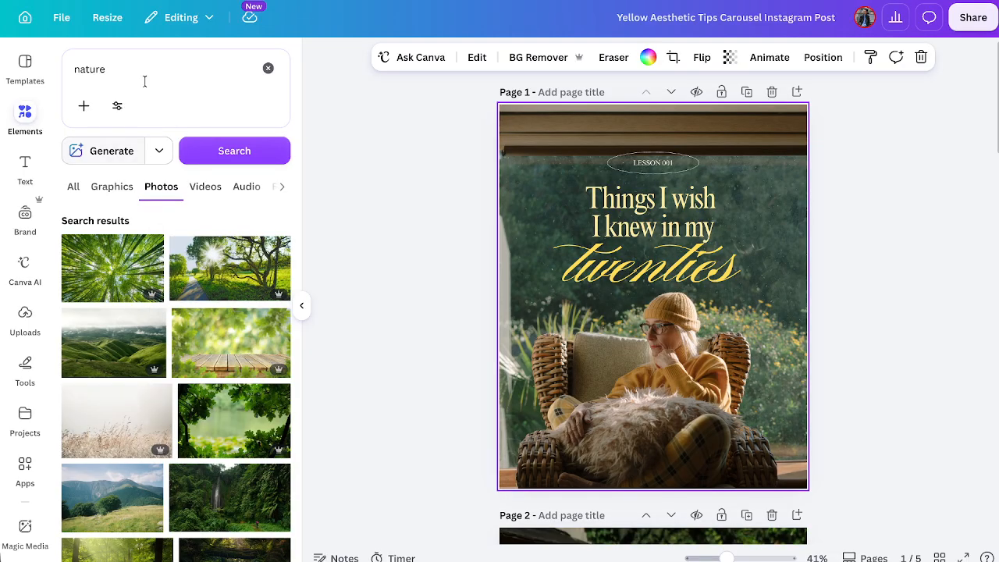
Search the photos for "model" and replace page 1's background with the man in sunglasses lying on sand.
drag(132, 69, 57, 73)
key(BackSpace)
text(model)
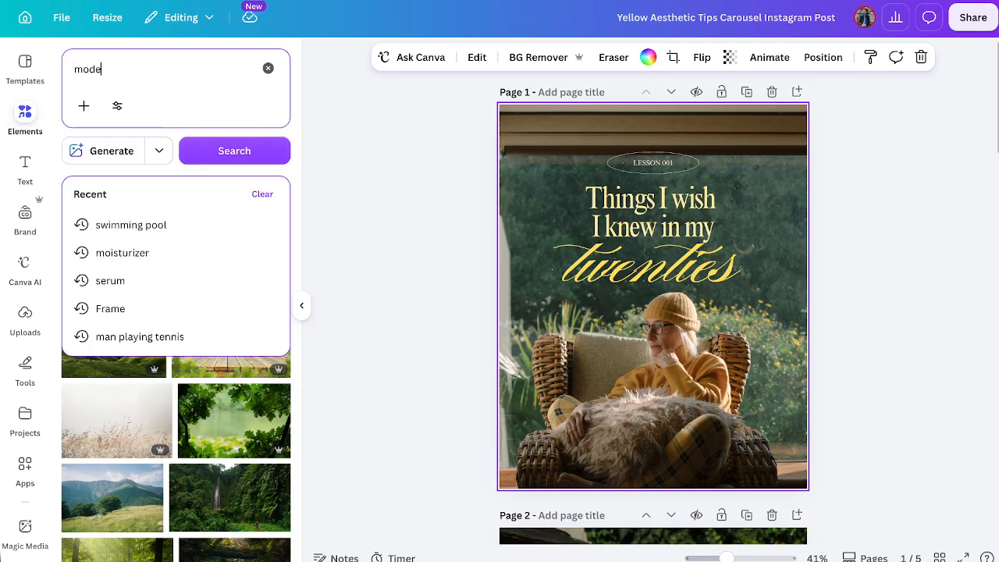
key(Return)
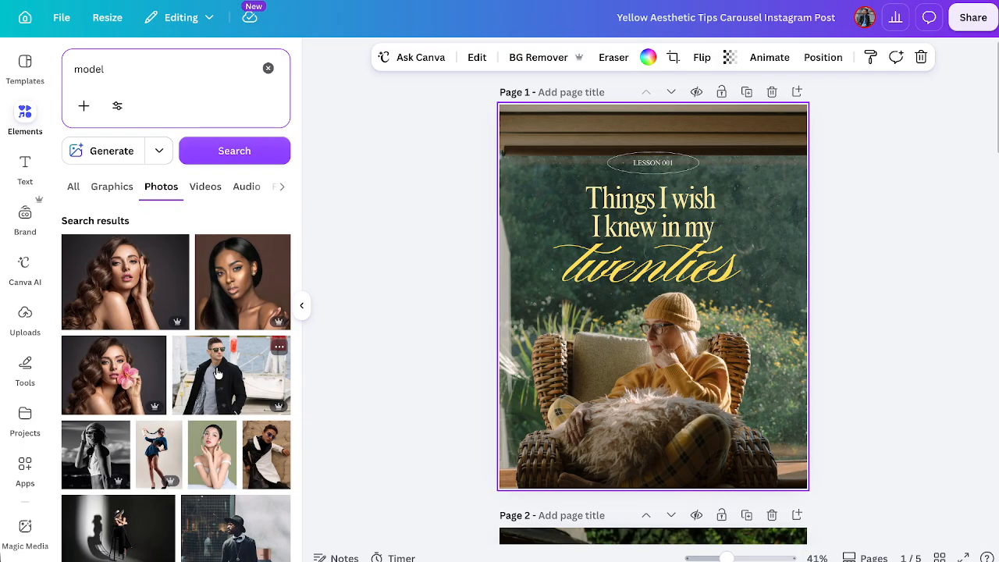
drag(211, 454, 211, 426)
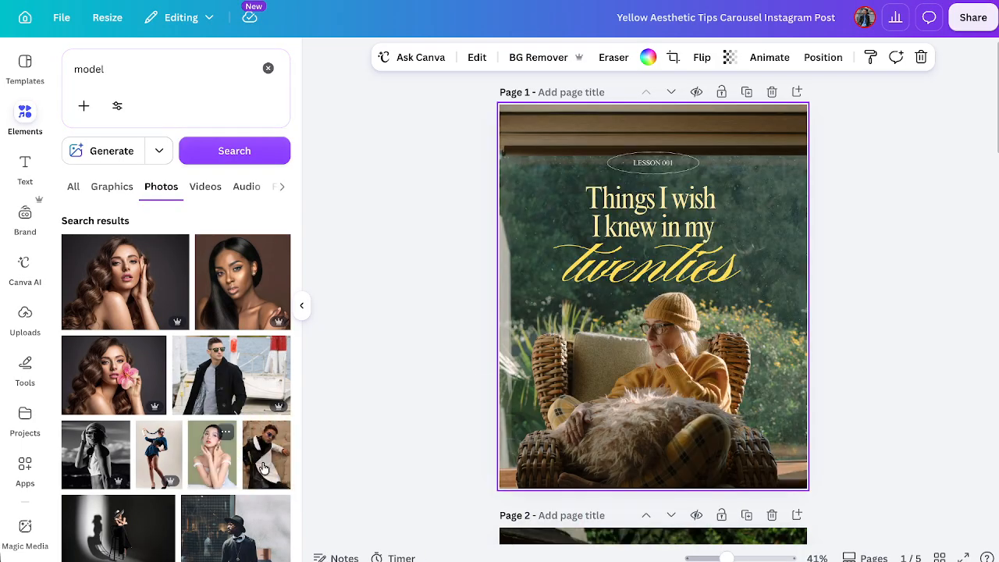
drag(260, 465, 506, 378)
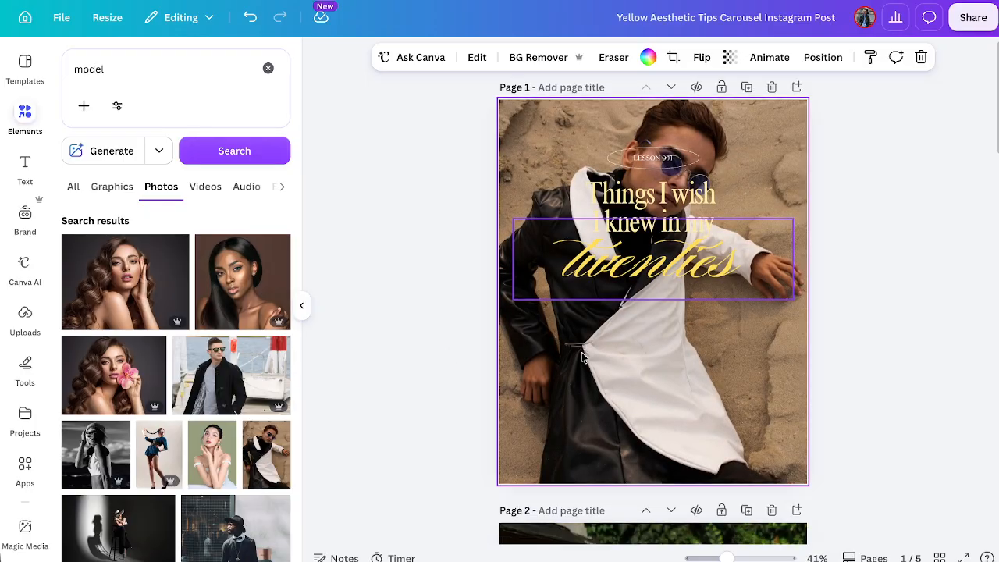
Delete the shading overlay on page 2 and replace the page's background with the photo of the man in a brown vest.
scroll(572, 373, down, 5)
click(540, 474)
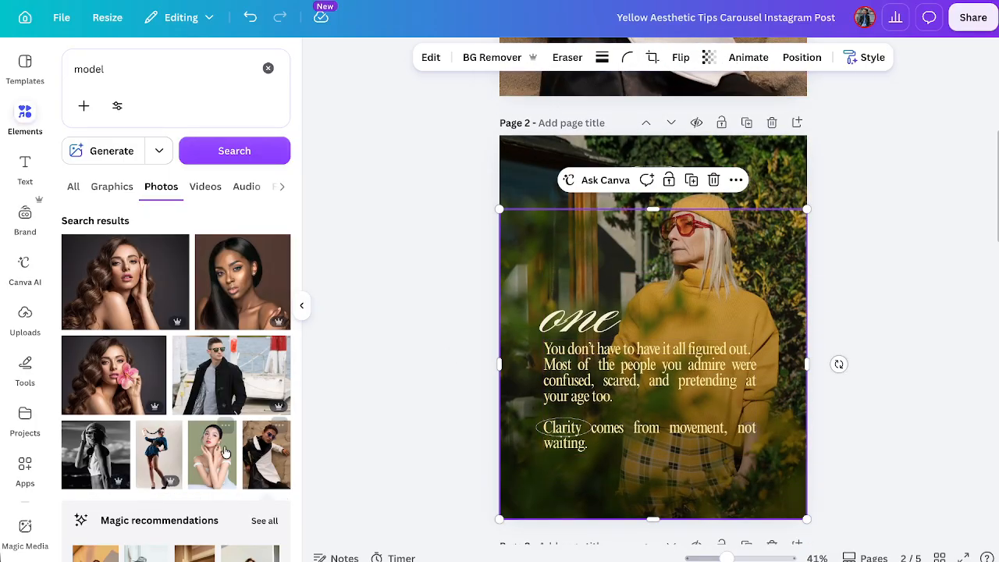
scroll(226, 451, down, 2)
drag(104, 424, 571, 490)
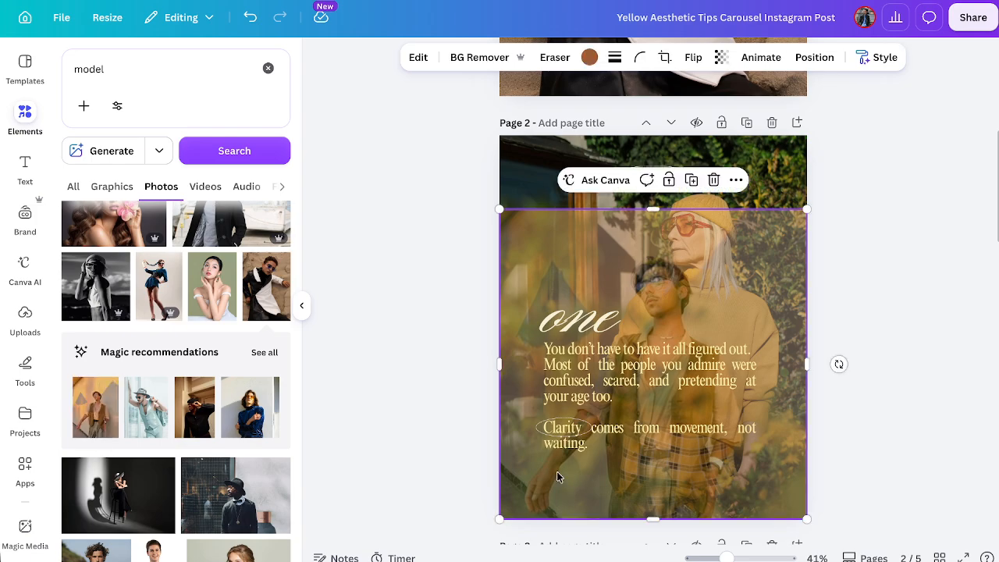
click(713, 180)
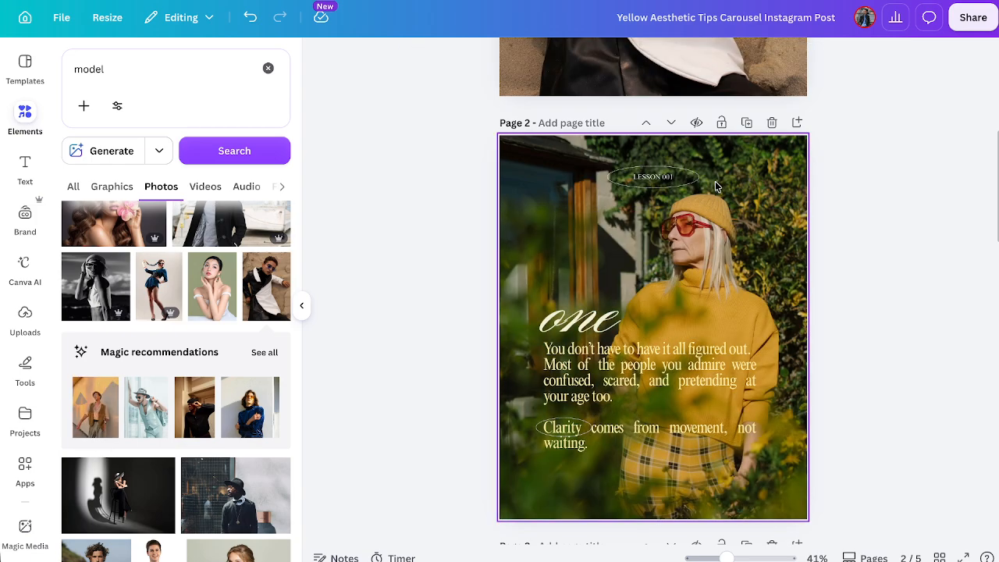
click(559, 185)
drag(108, 387, 551, 242)
Replace page 3's background photo with the curly-haired man in a white T-shirt on the beach.
scroll(609, 340, down, 4)
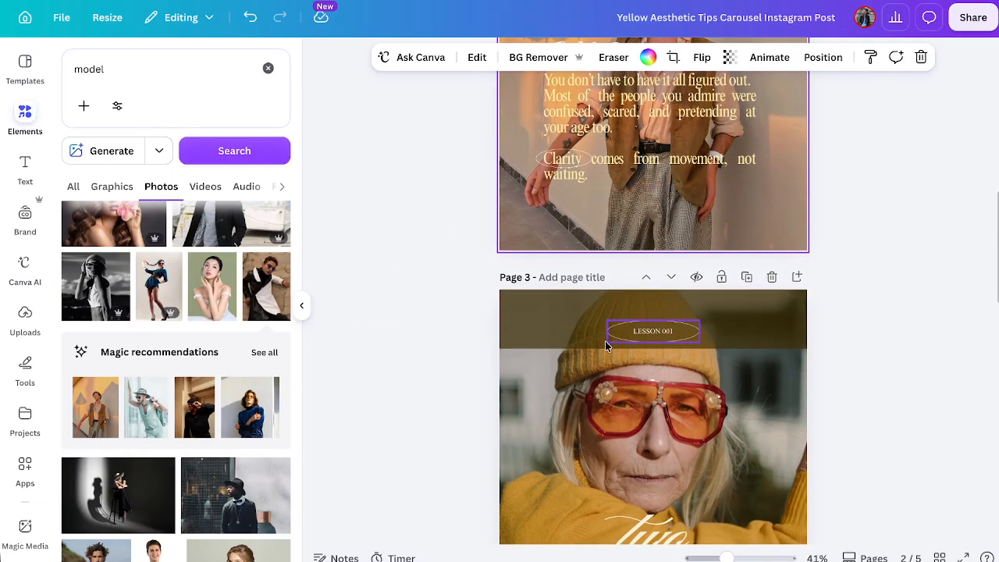
click(605, 341)
scroll(227, 392, down, 3)
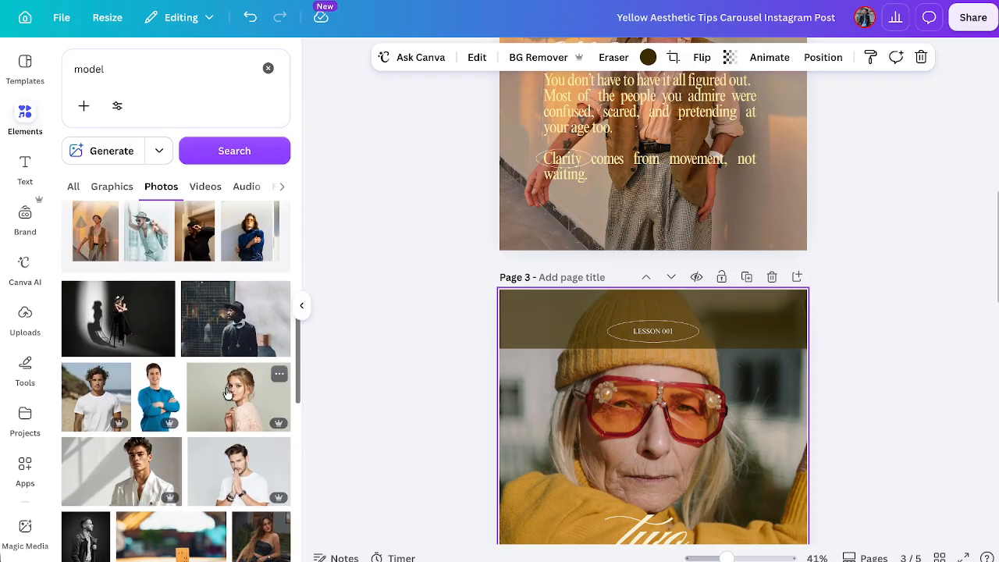
drag(97, 394, 534, 375)
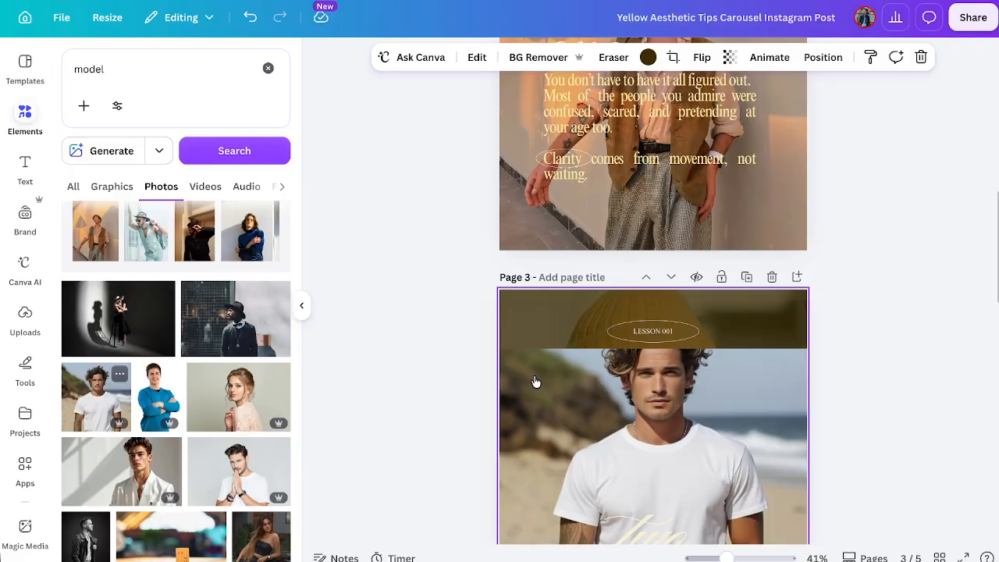
Replace page 4's background photo with the black-and-white picture of the bearded man in a long coat.
scroll(536, 382, down, 3)
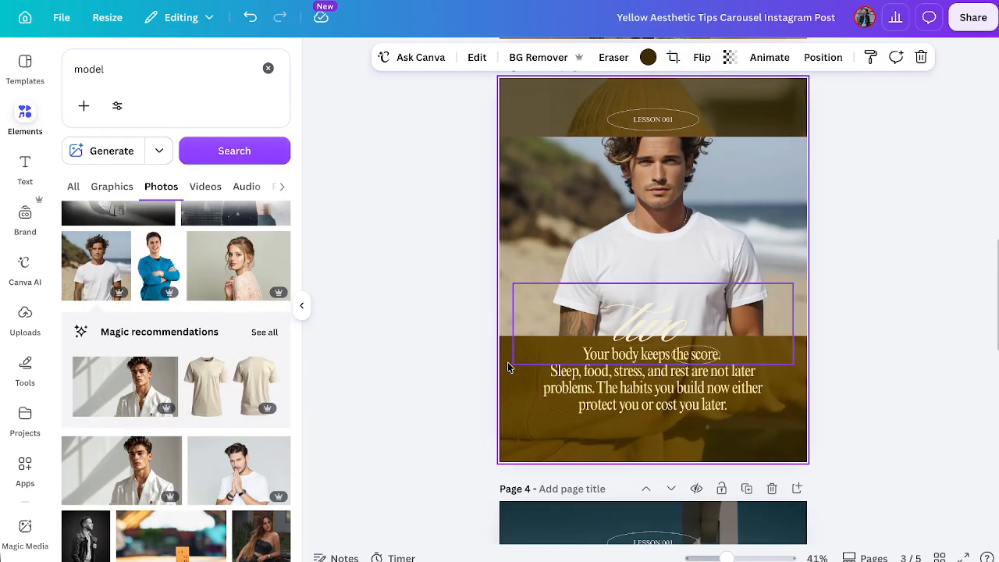
scroll(484, 387, down, 3)
click(530, 357)
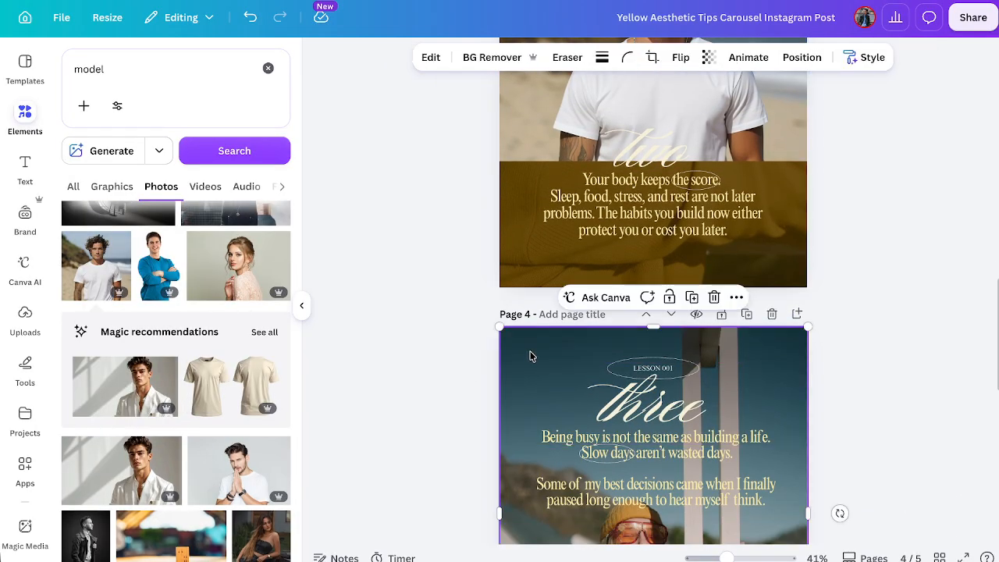
scroll(66, 404, down, 3)
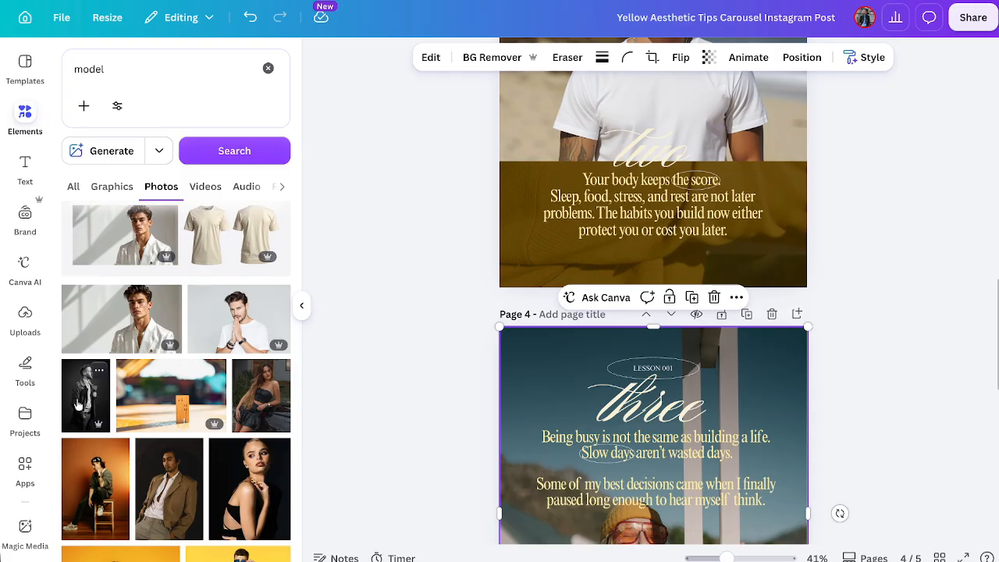
drag(78, 404, 503, 451)
scroll(836, 468, down, 5)
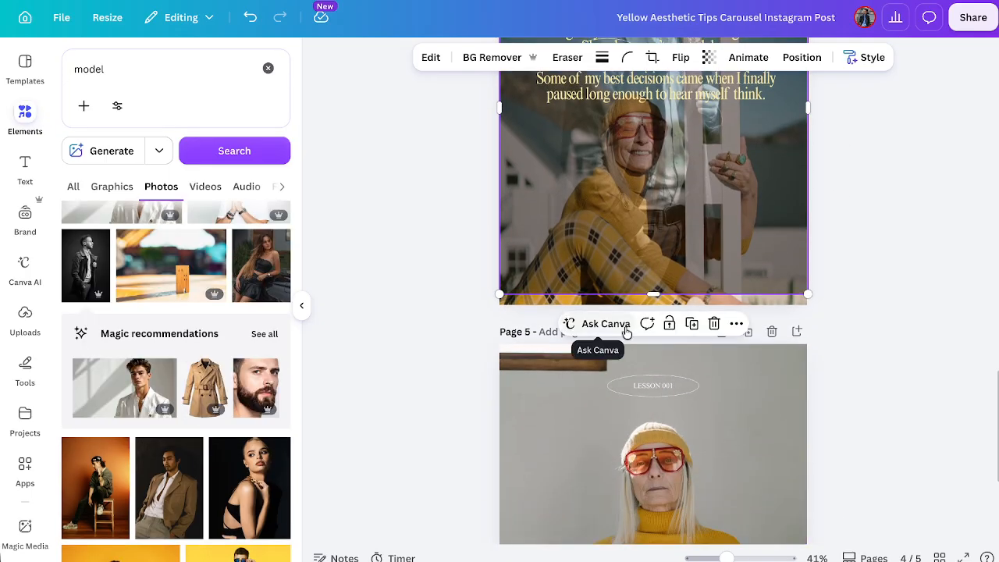
drag(98, 242, 542, 299)
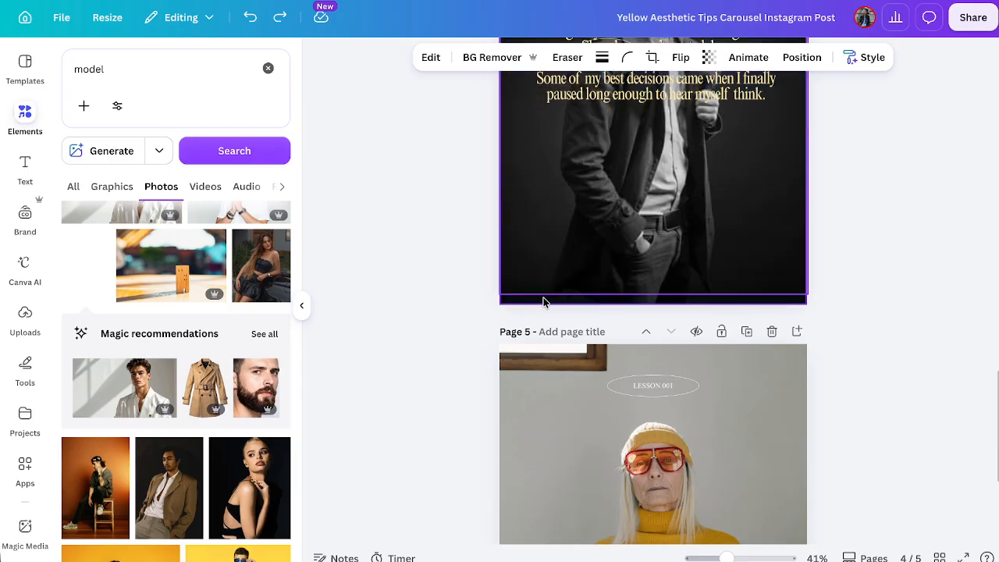
Hide the photo results, enlarge the canvas view to 69%, and review the replaced photos across the carousel pages.
scroll(839, 245, up, 8)
scroll(708, 305, down, 5)
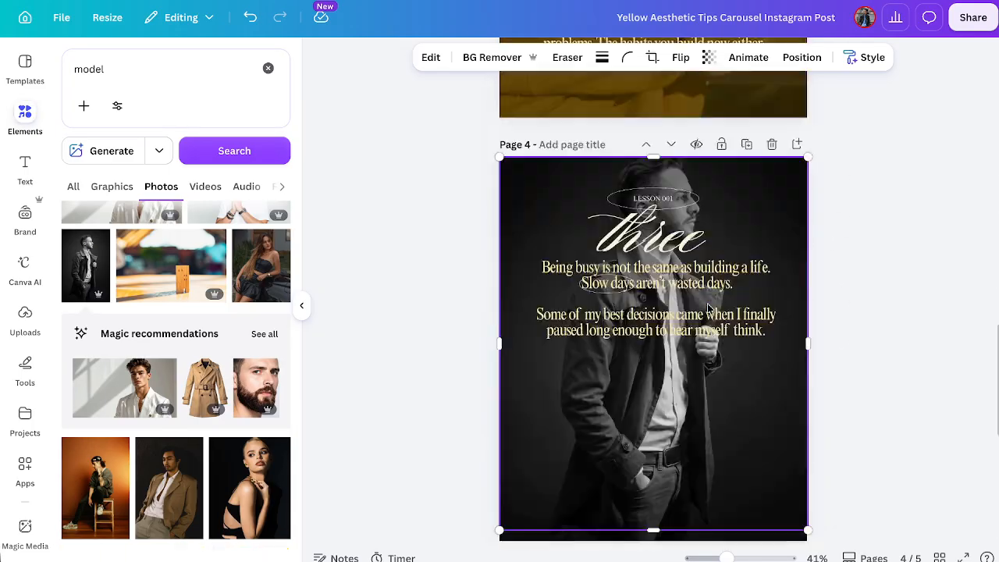
scroll(709, 306, up, 10)
click(307, 305)
scroll(503, 299, up, 6)
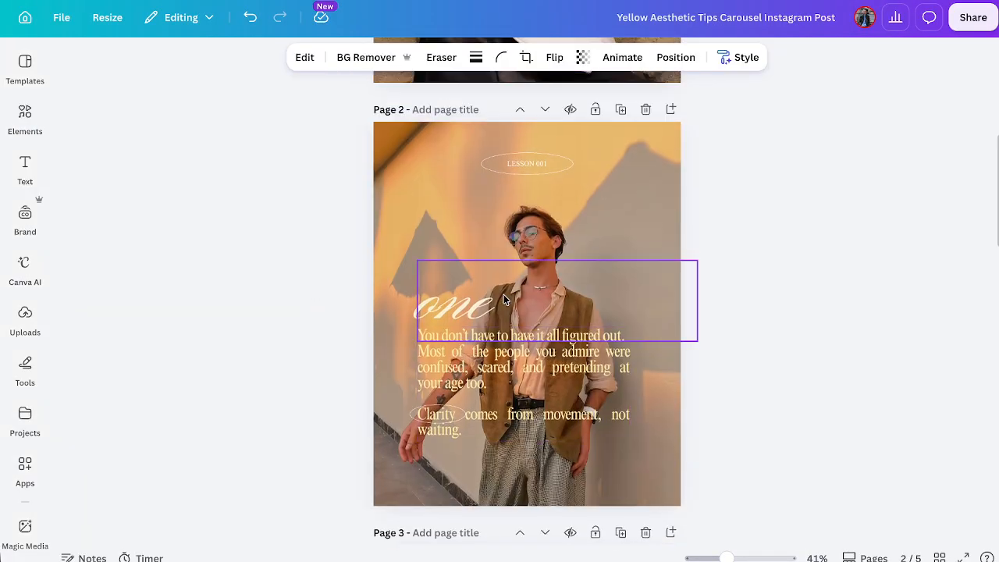
scroll(503, 299, down, 4)
scroll(503, 297, down, 4)
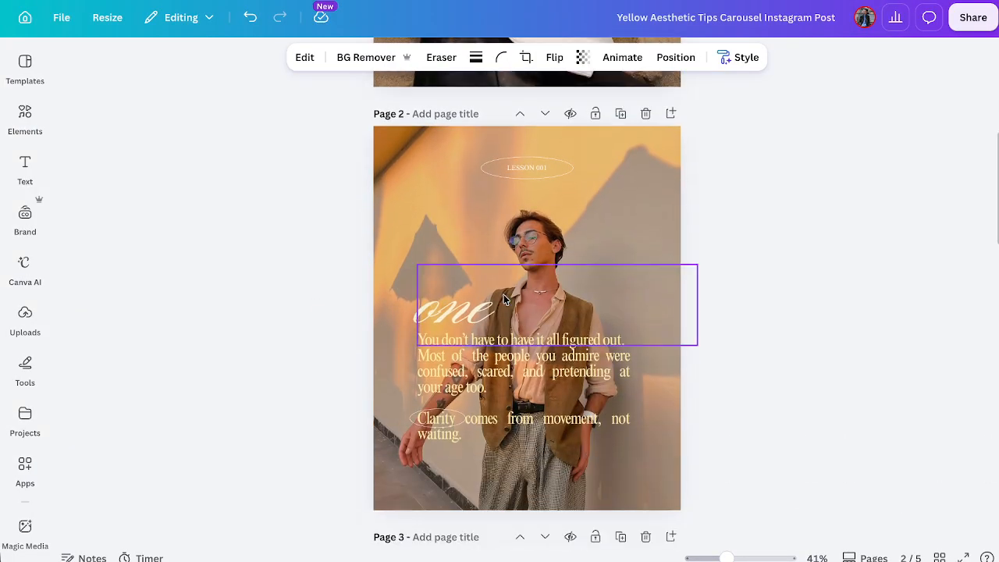
scroll(503, 297, up, 2)
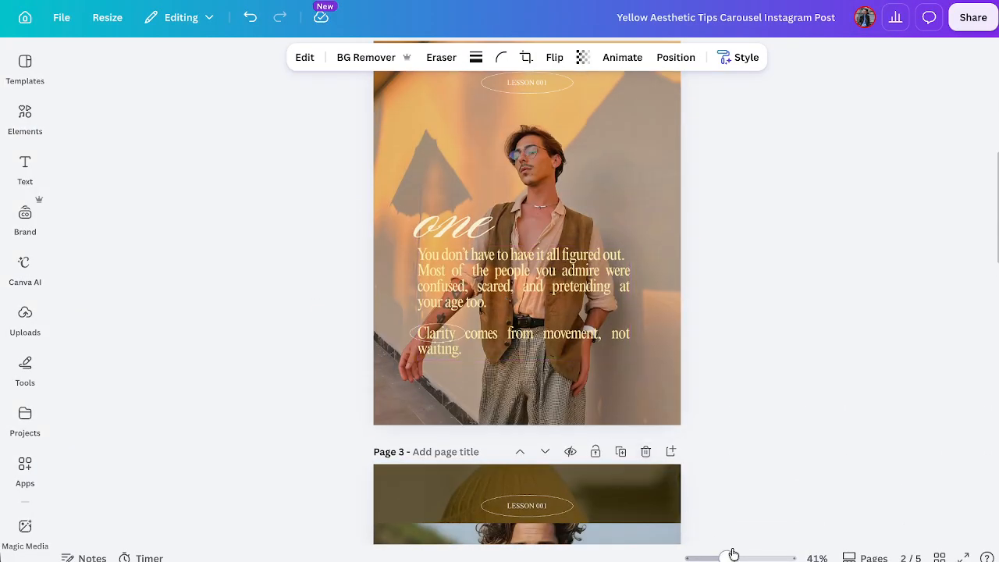
drag(727, 557, 740, 557)
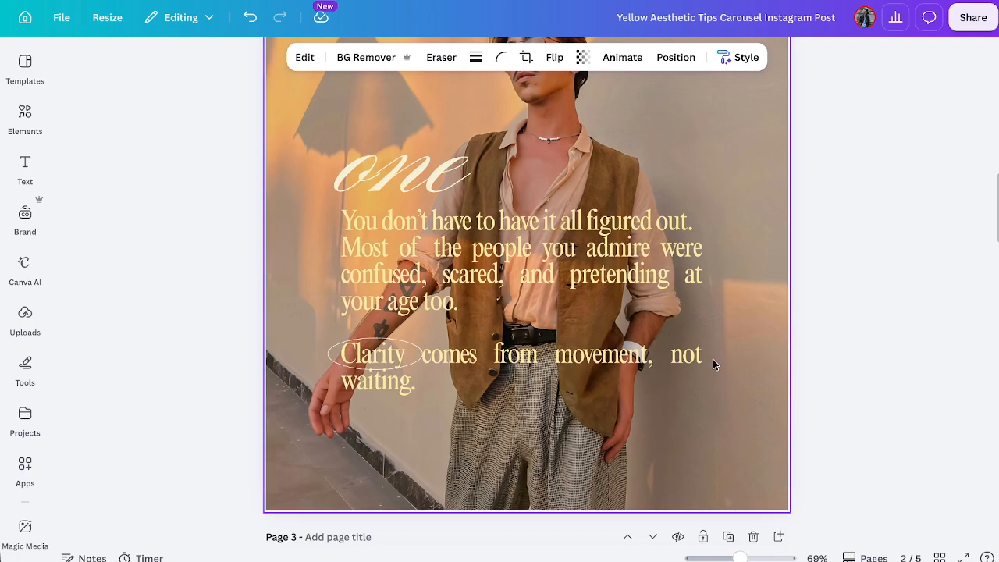
scroll(713, 359, up, 10)
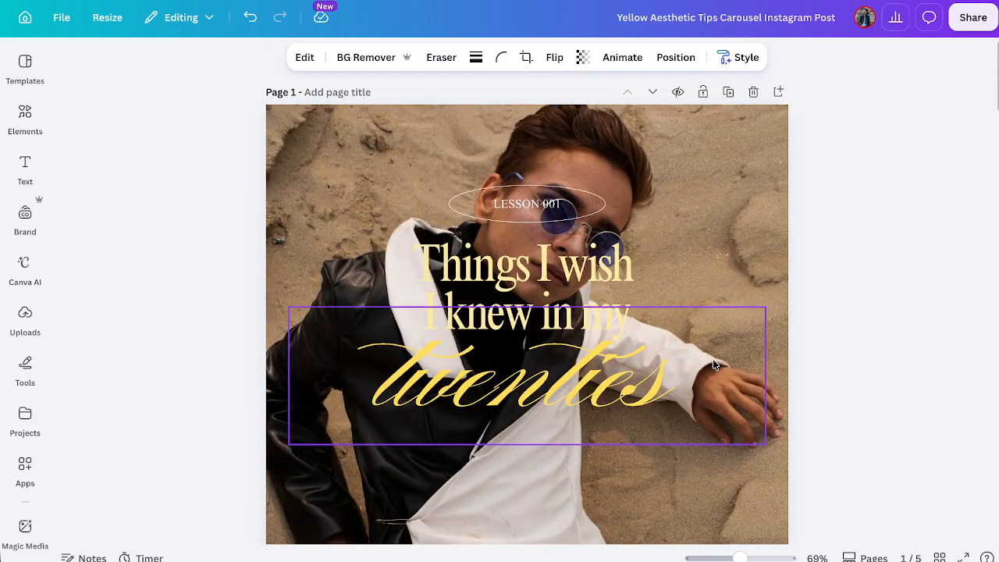
scroll(713, 363, down, 7)
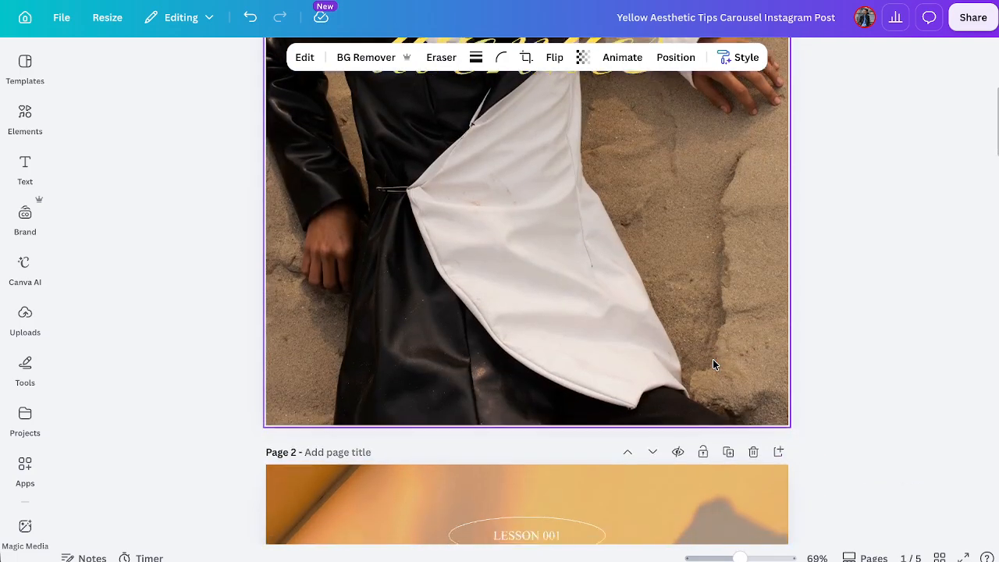
scroll(713, 364, down, 8)
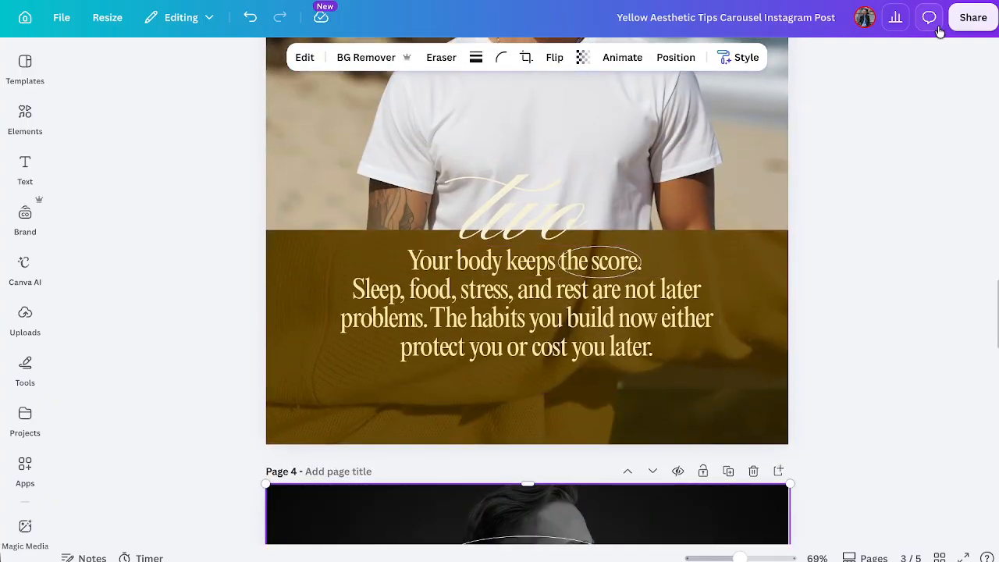
Check the PNG download settings for pages 1–5 and dismiss them without exporting.
click(962, 20)
click(752, 342)
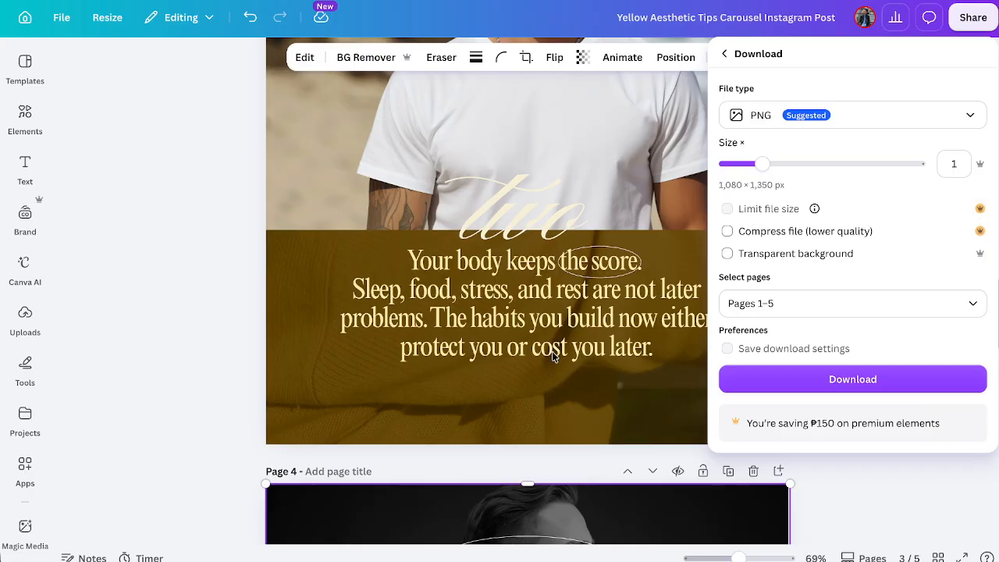
click(499, 288)
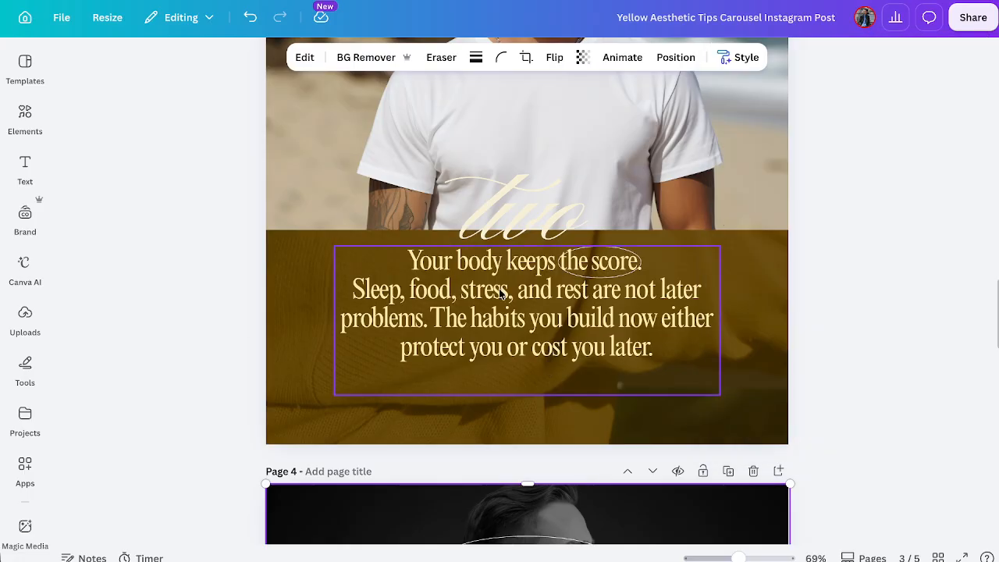
scroll(500, 290, down, 4)
scroll(500, 294, down, 12)
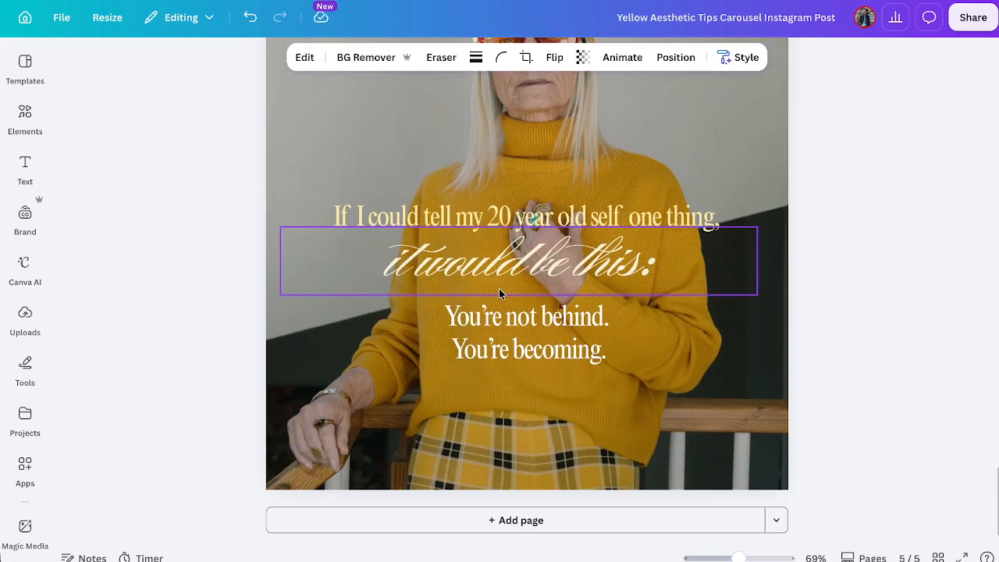
Copy and resize all five carousel pages into the suggested set of five social media sizes, and dismiss the list of copies.
scroll(501, 294, up, 14)
scroll(500, 293, up, 20)
scroll(499, 293, down, 20)
scroll(500, 294, up, 20)
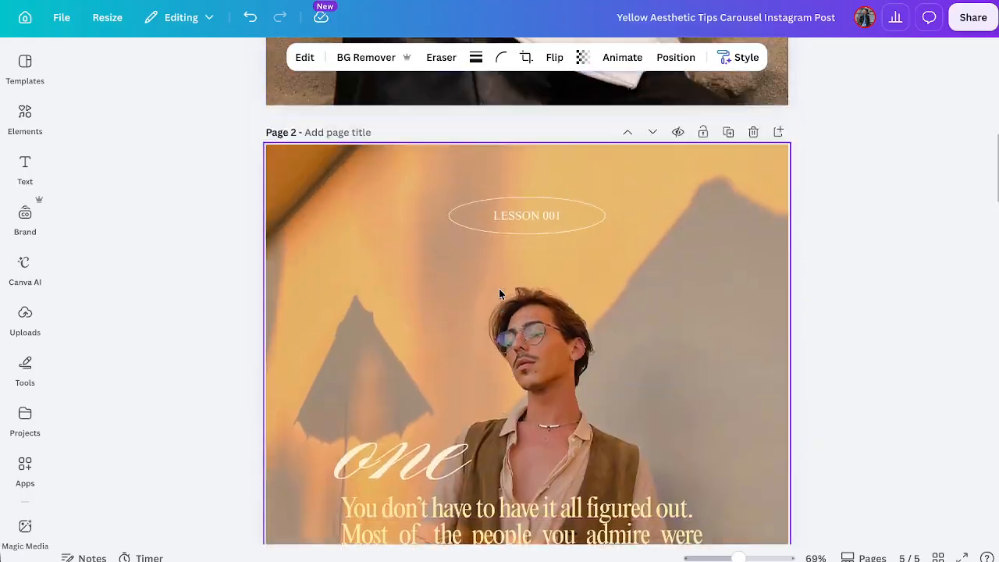
scroll(499, 293, up, 3)
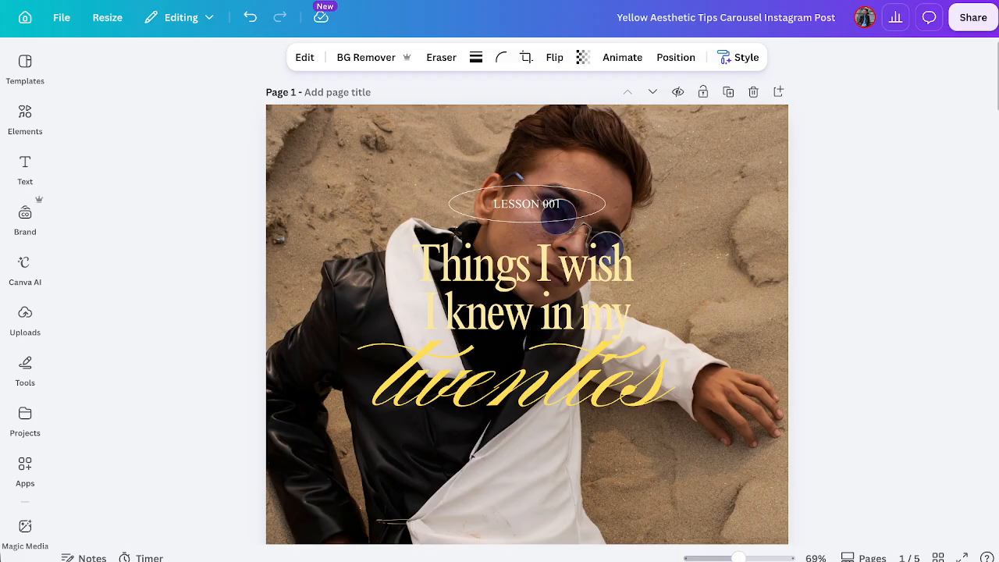
click(119, 23)
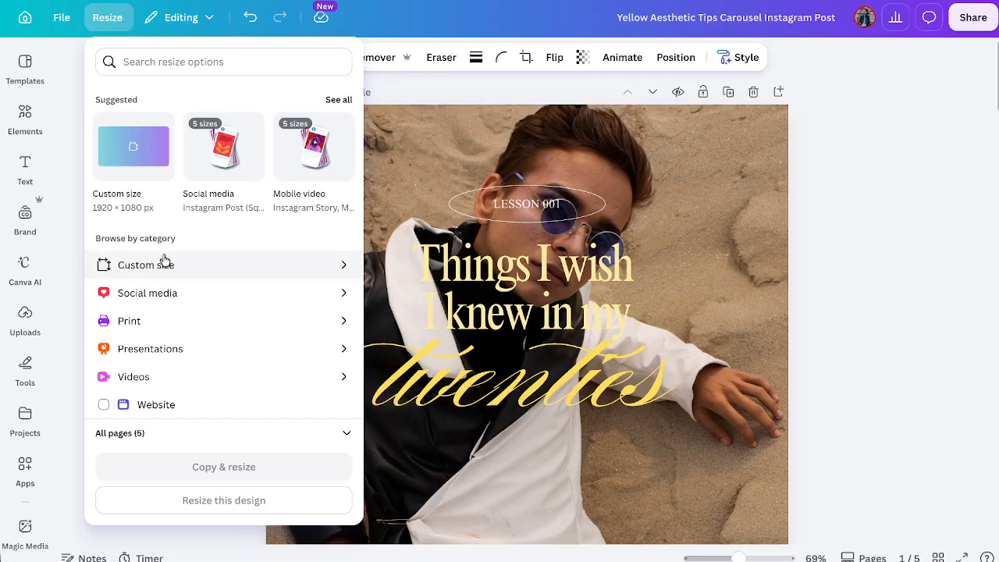
click(238, 162)
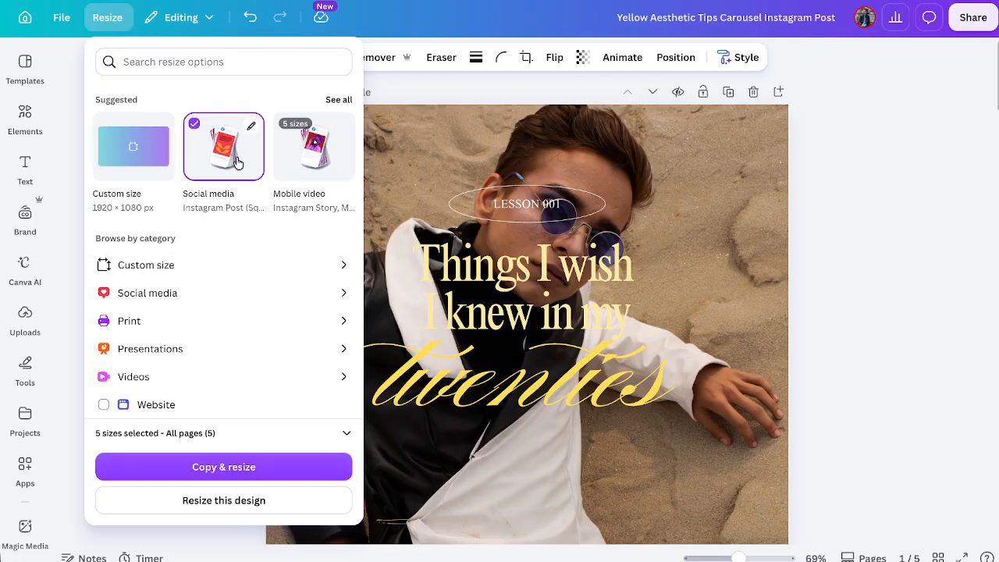
click(253, 468)
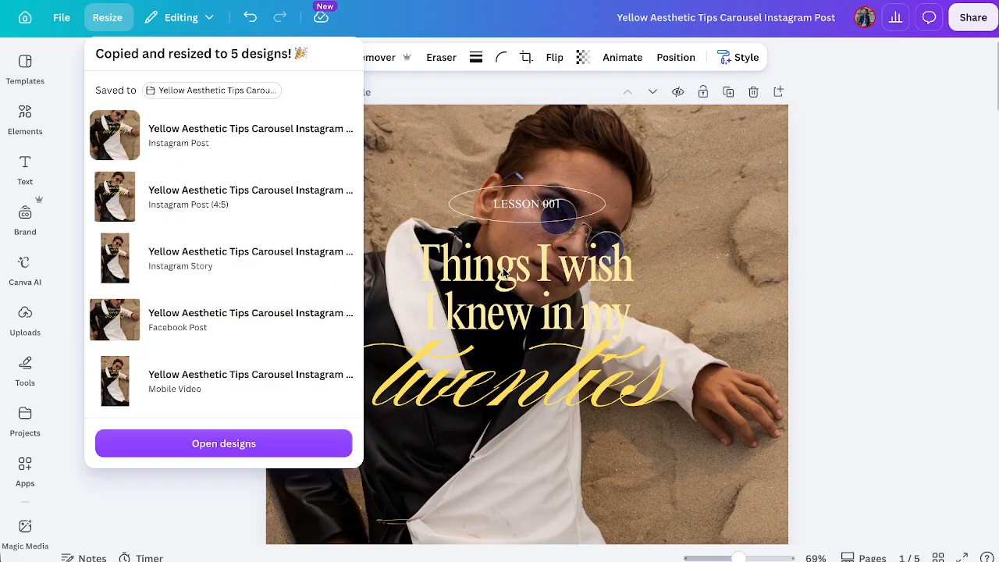
click(622, 347)
Resize all pages of this design to a custom size of 4320 × 1350 px without making a copy.
scroll(621, 346, down, 5)
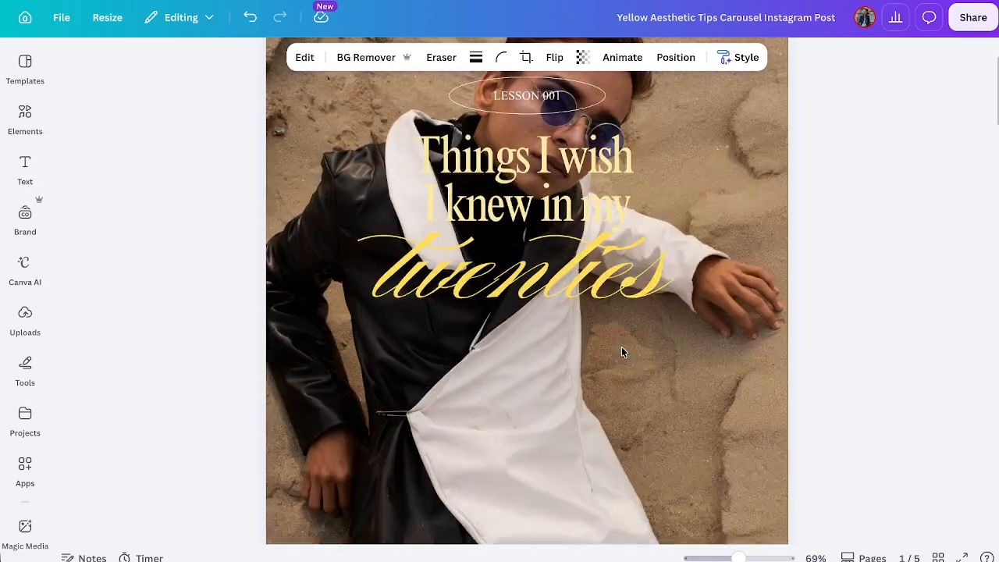
scroll(622, 347, up, 5)
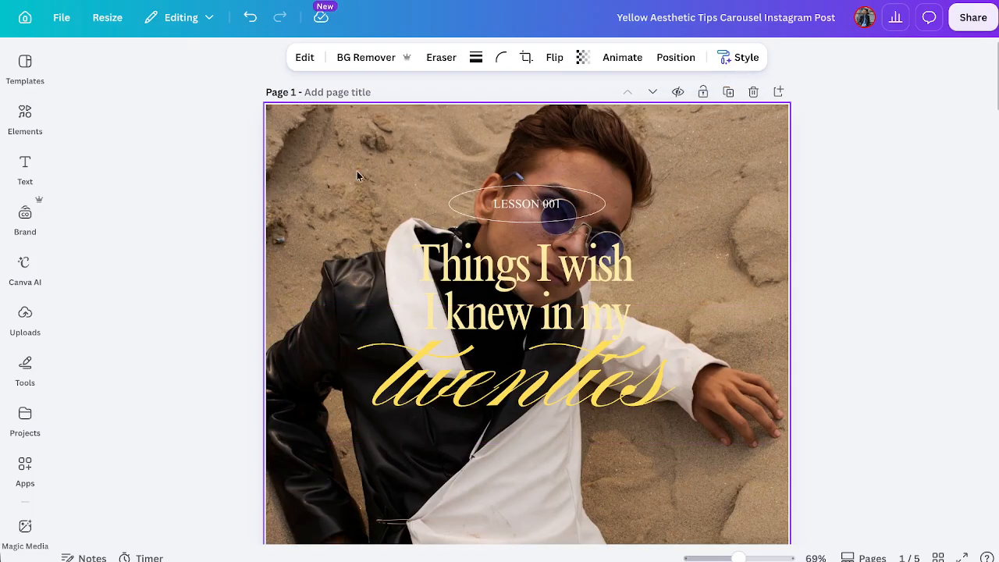
click(109, 18)
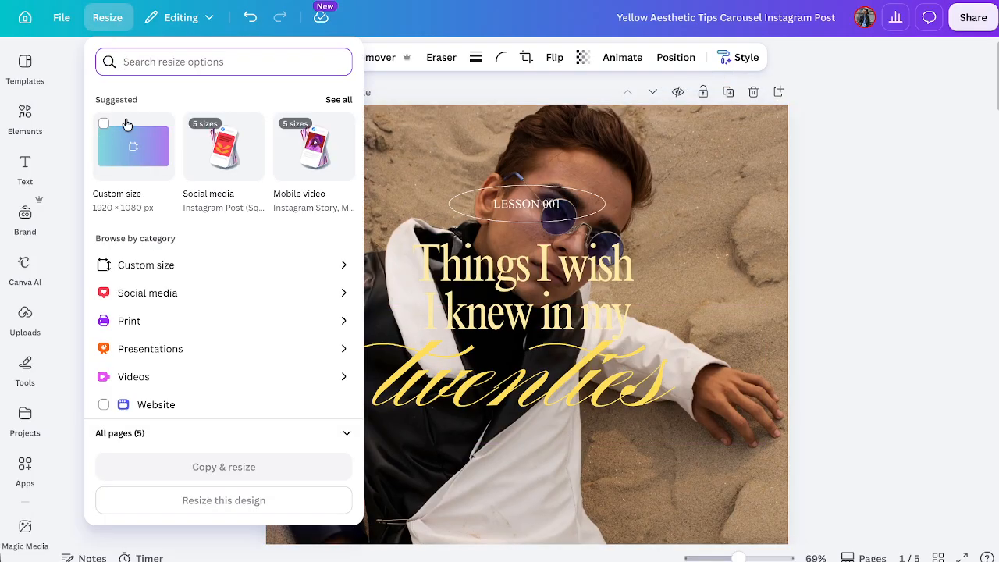
click(161, 267)
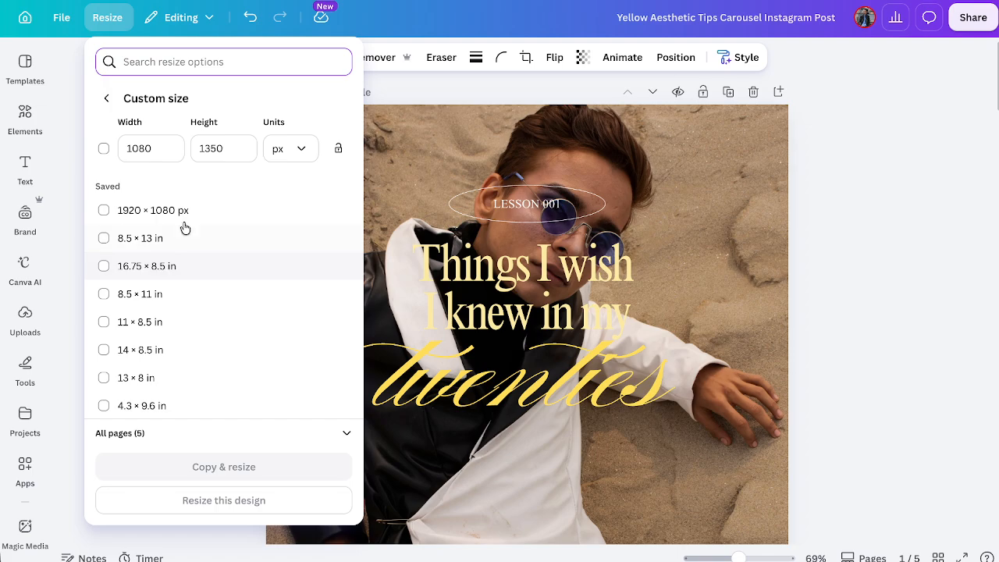
click(173, 146)
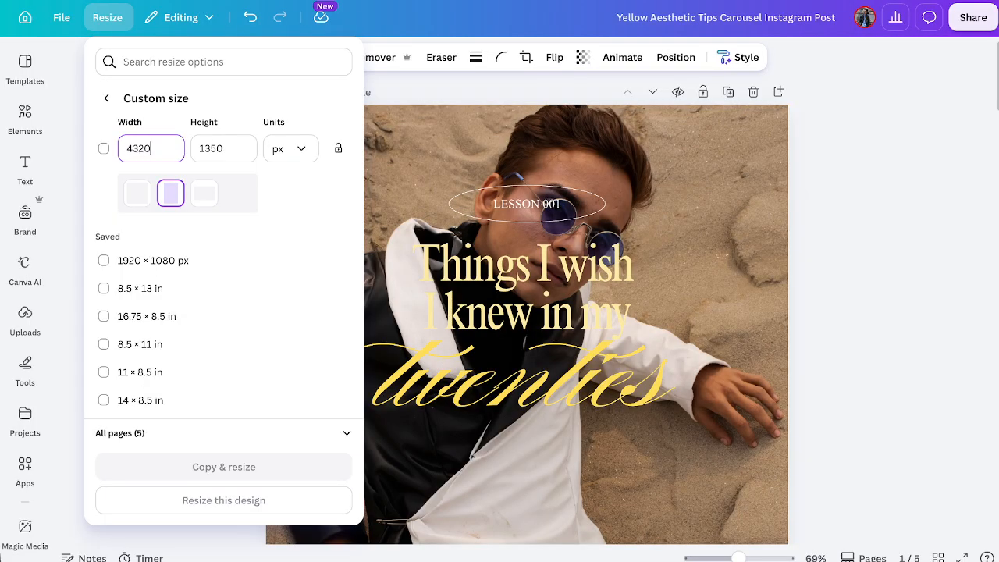
click(240, 147)
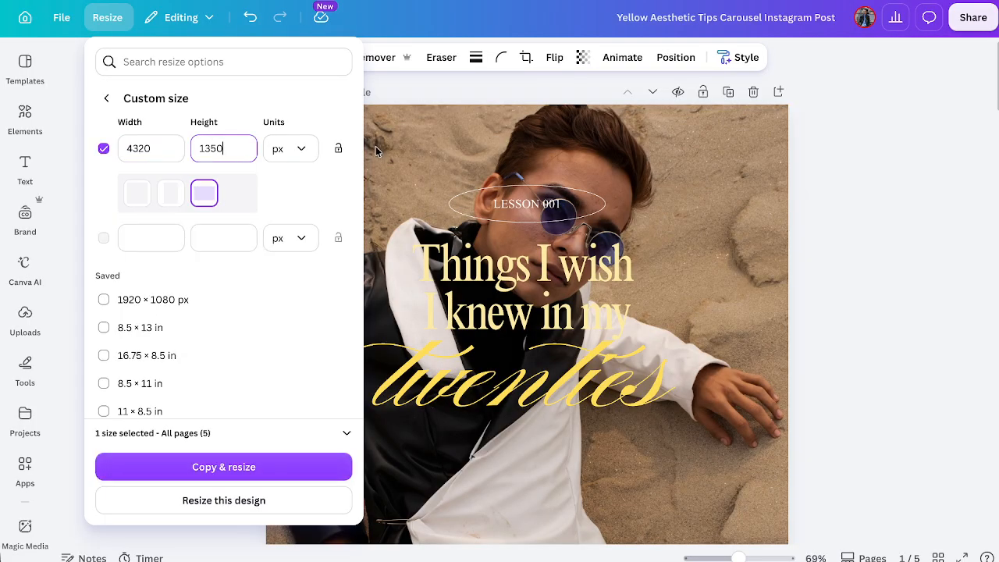
click(250, 500)
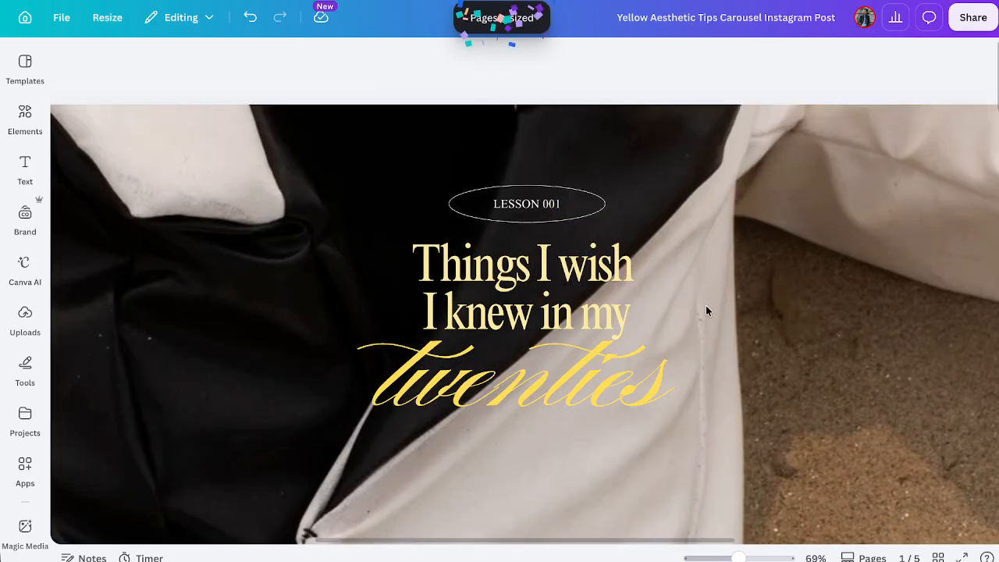
Examine the widened carousel pages with the canvas view reduced to 15%, and undo the resize.
scroll(776, 275, down, 8)
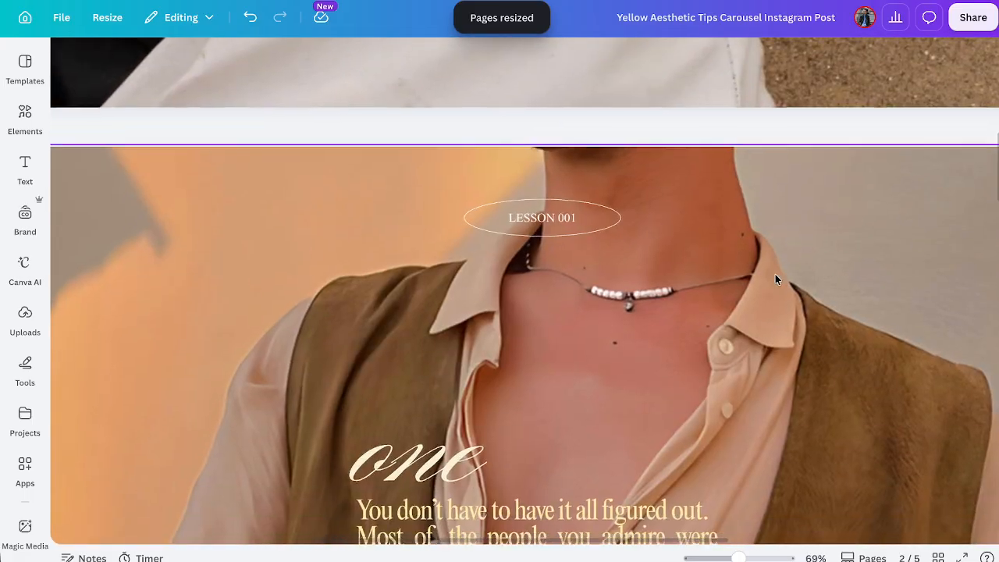
scroll(776, 279, down, 2)
scroll(775, 279, right, 8)
scroll(776, 279, left, 14)
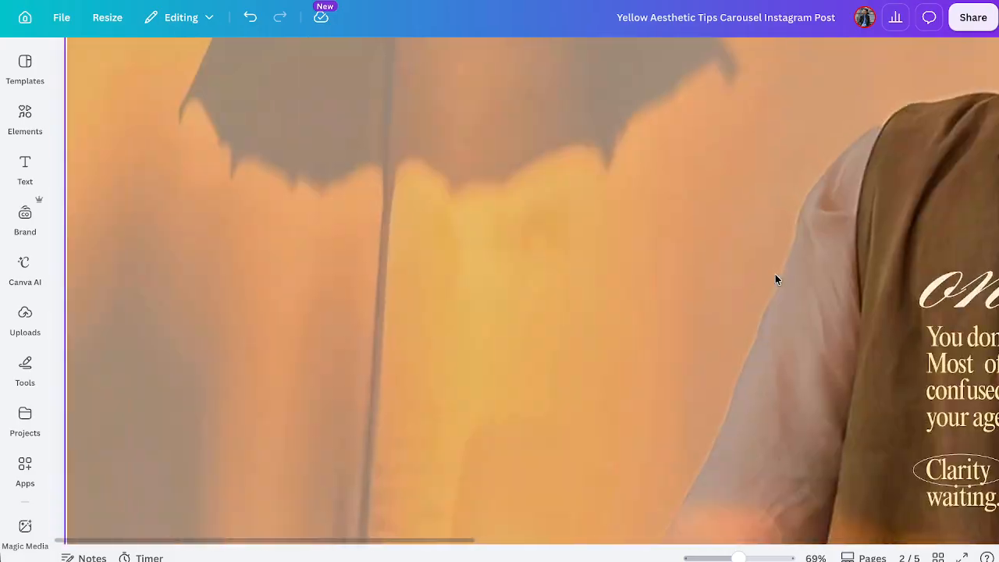
scroll(776, 278, right, 10)
scroll(775, 278, left, 7)
scroll(776, 279, right, 1)
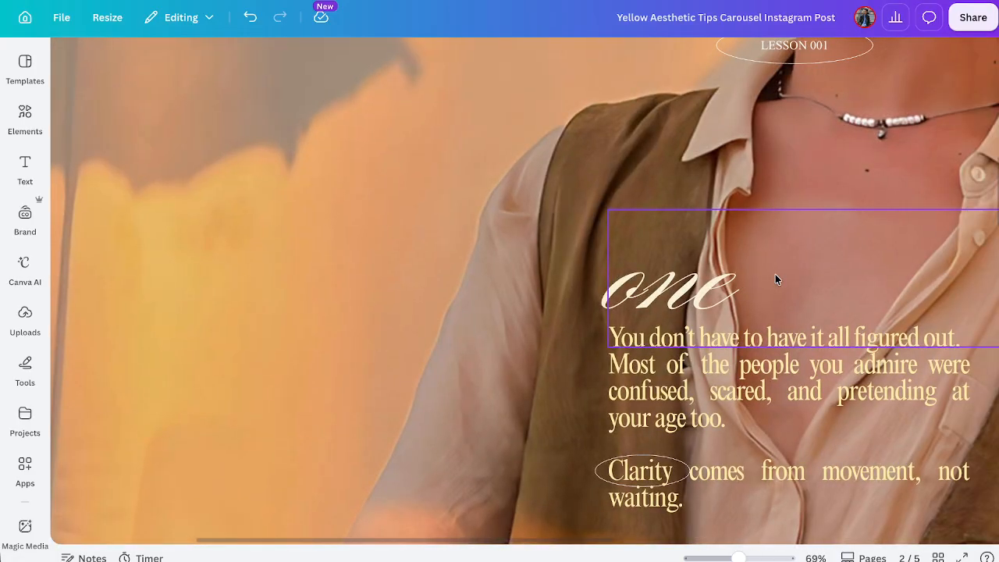
drag(738, 558, 697, 558)
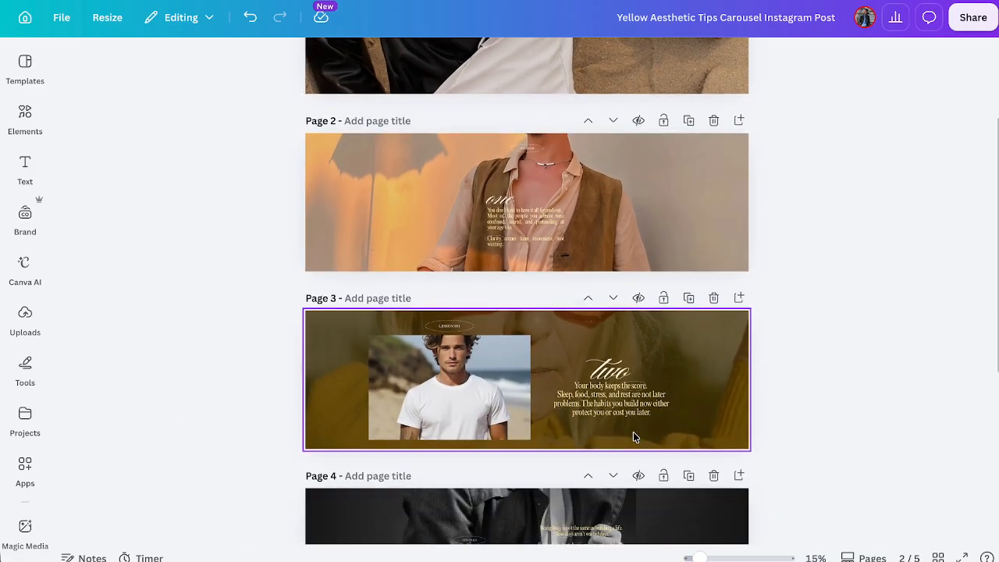
scroll(633, 432, down, 1)
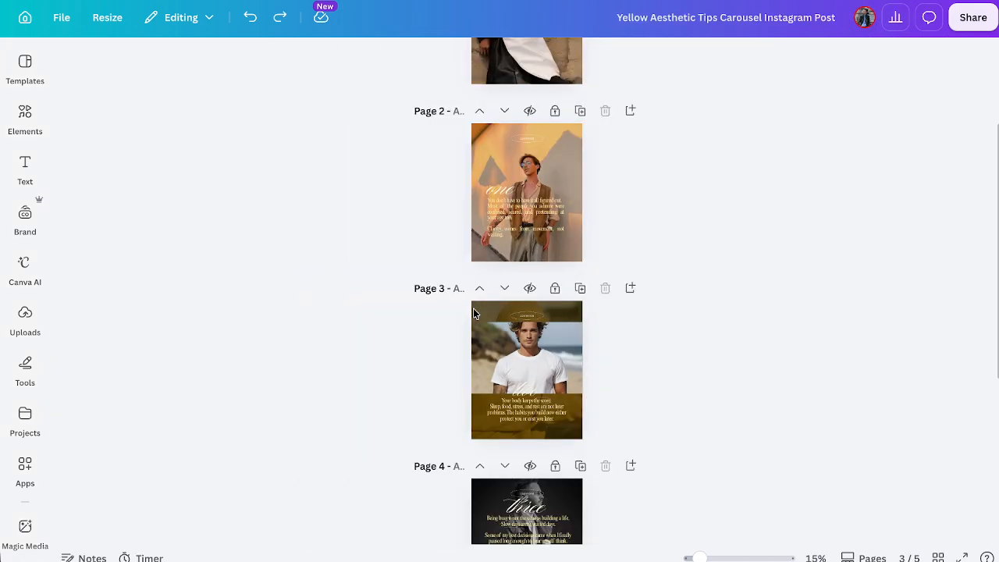
Download pages 1–5 of the carousel as PNG files.
scroll(684, 267, up, 3)
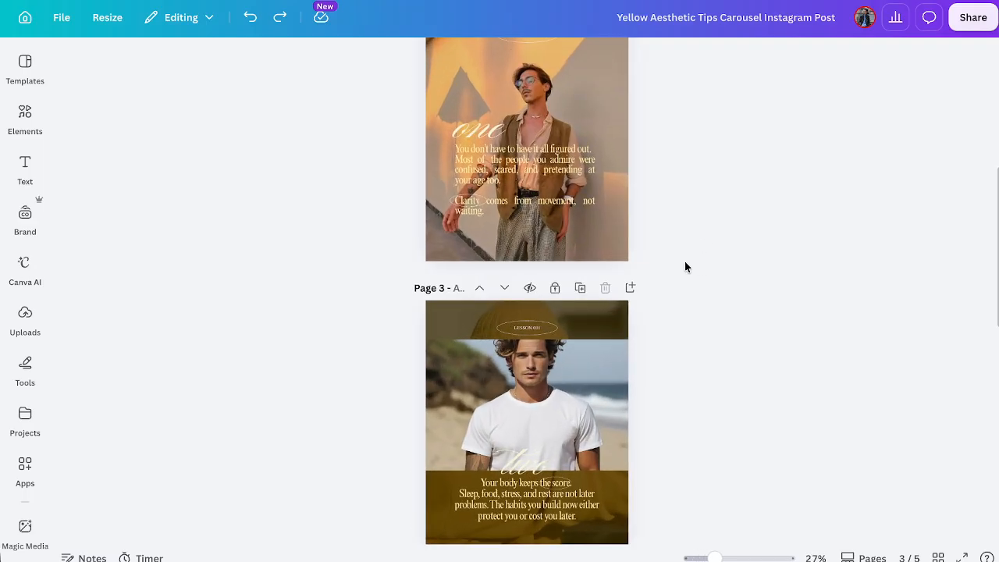
click(976, 24)
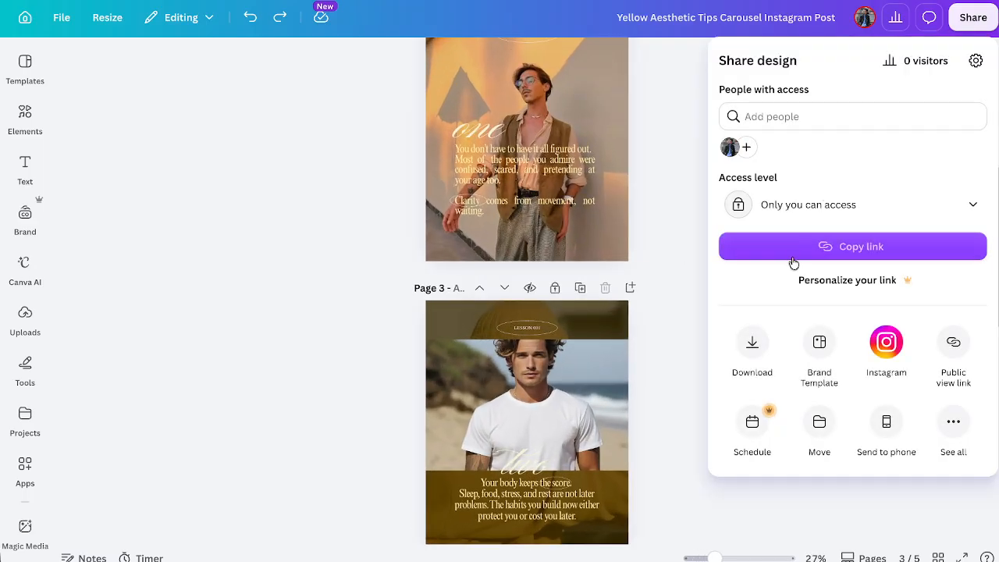
click(755, 343)
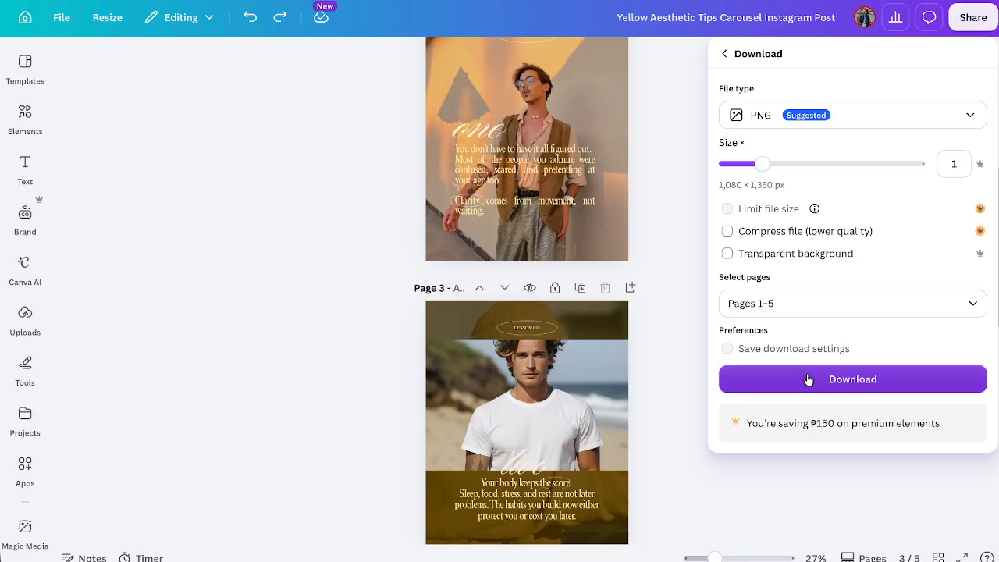
click(844, 130)
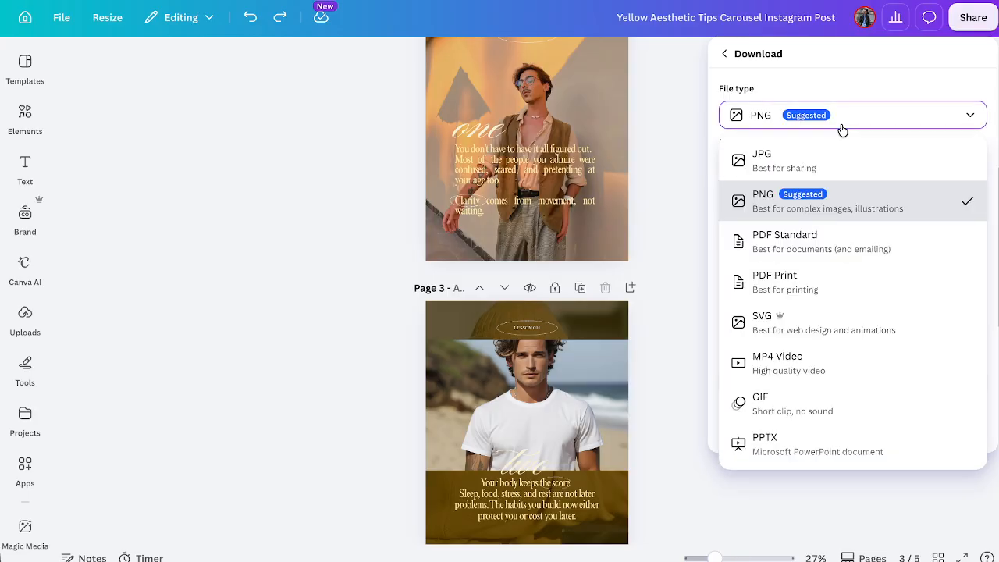
click(785, 204)
click(821, 378)
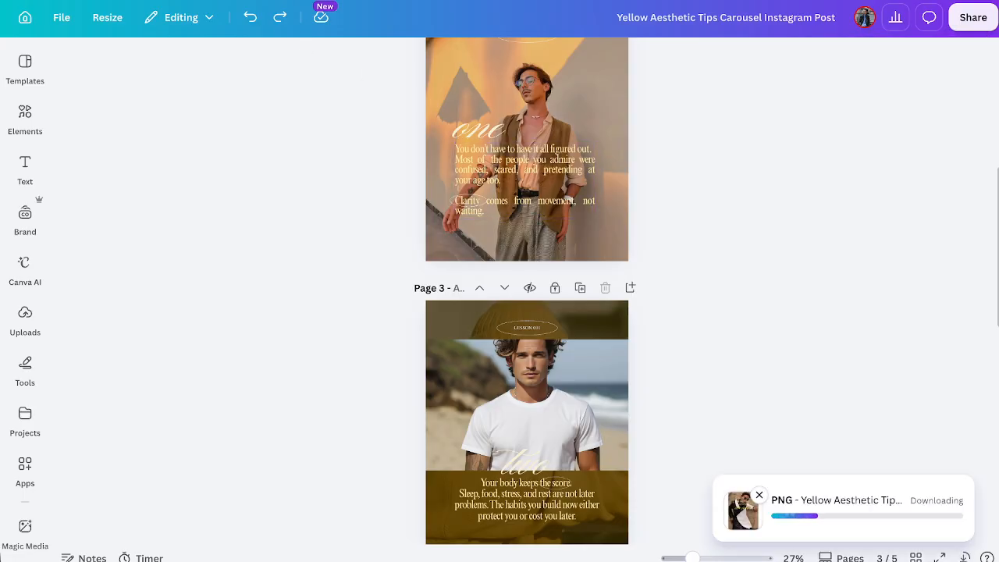
Switch to the template library, close the carousel template preview, and create a blank custom-size design of 4320 × 1350 px.
click(251, 2)
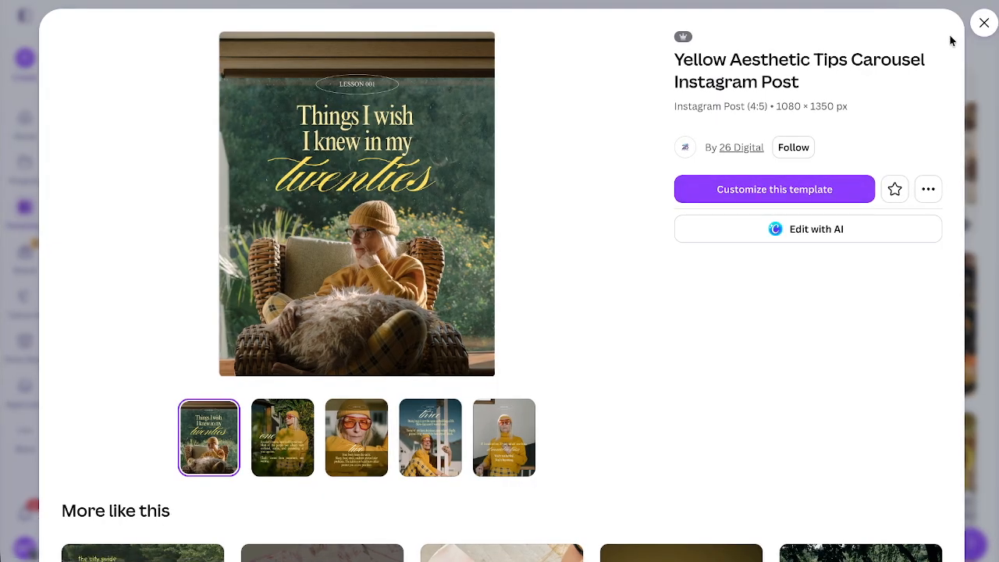
click(984, 23)
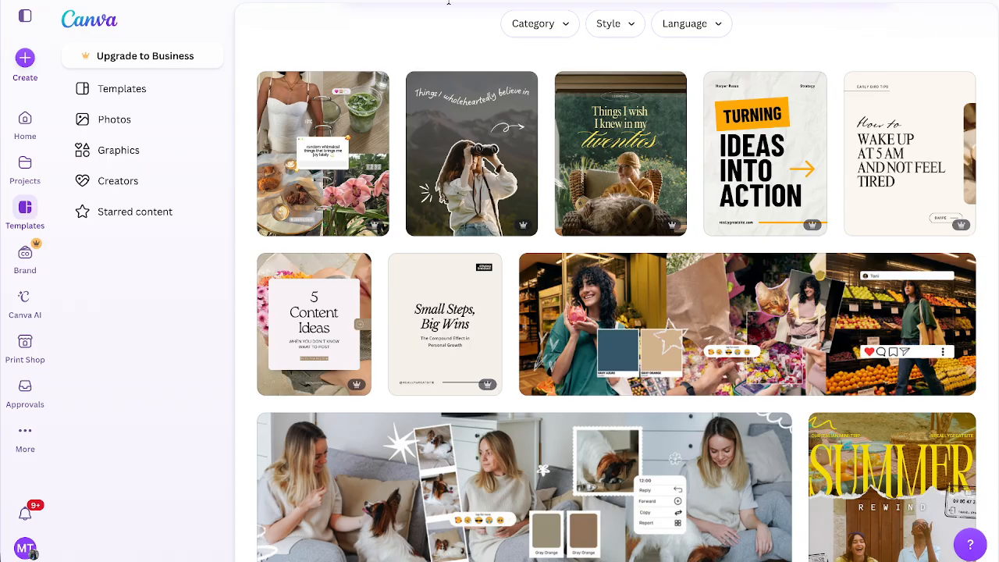
click(23, 56)
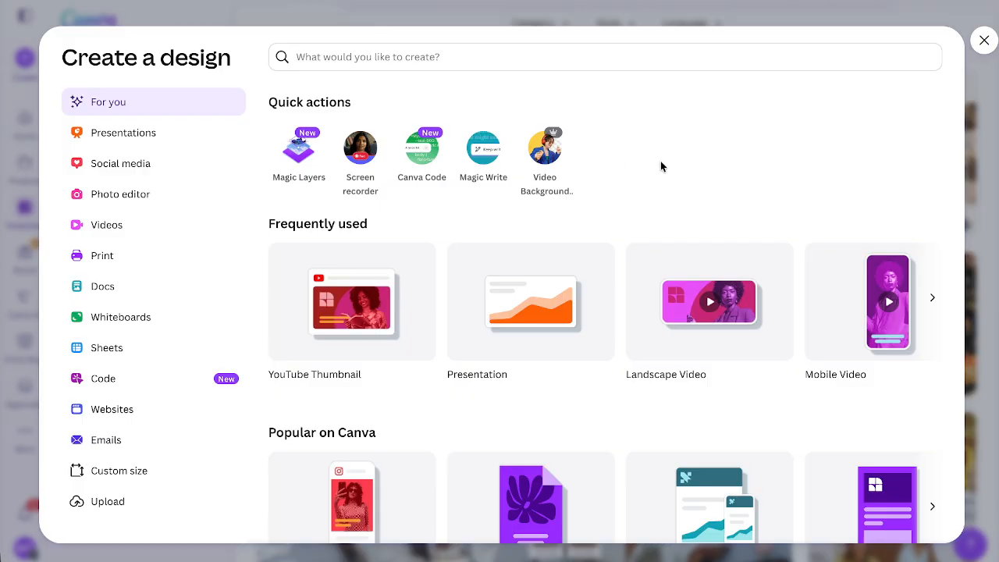
click(283, 227)
click(118, 470)
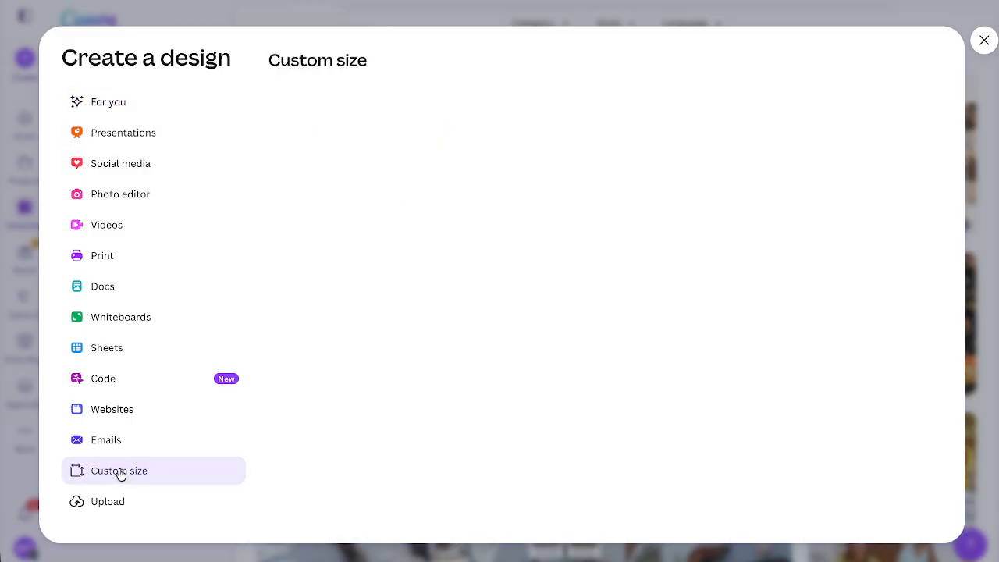
click(320, 118)
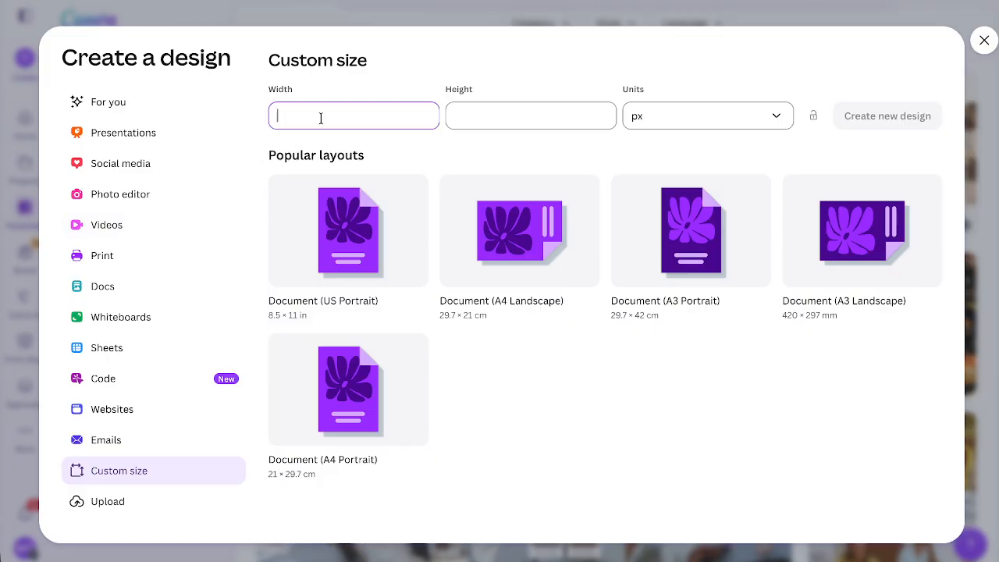
text(4320)
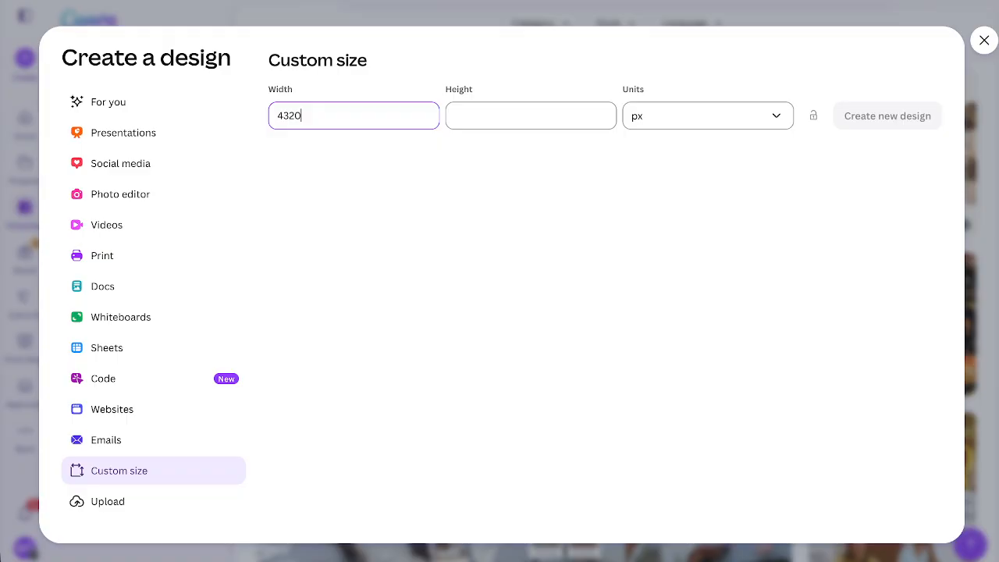
click(467, 122)
text(13)
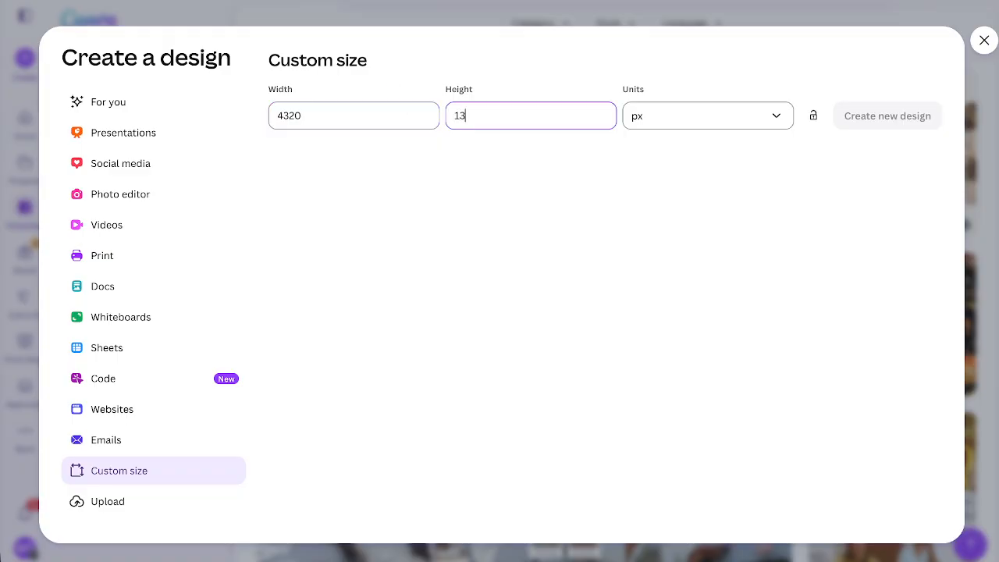
text(80)
click(897, 122)
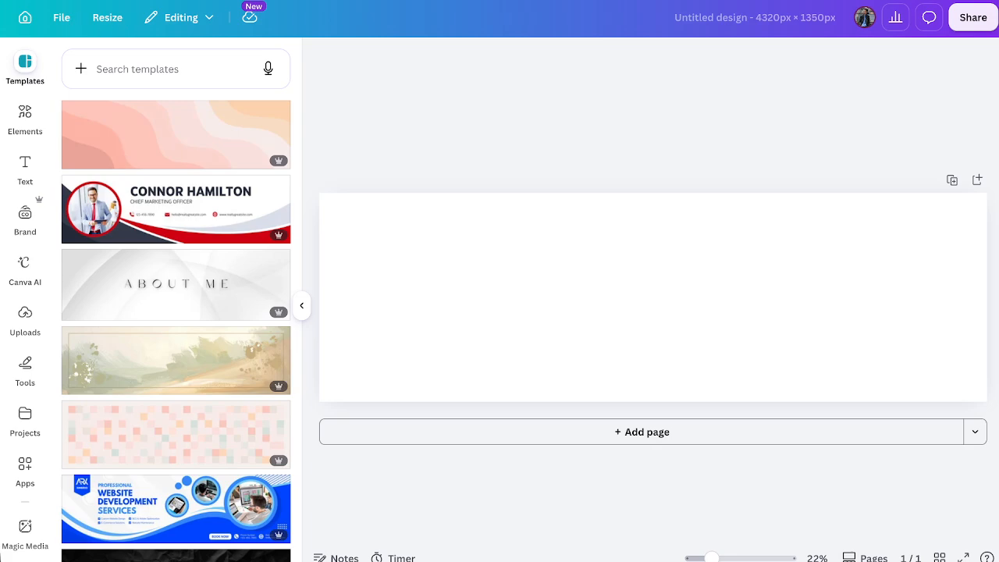
Show the rulers and guides on the blank 4320 × 1350 px design.
click(61, 17)
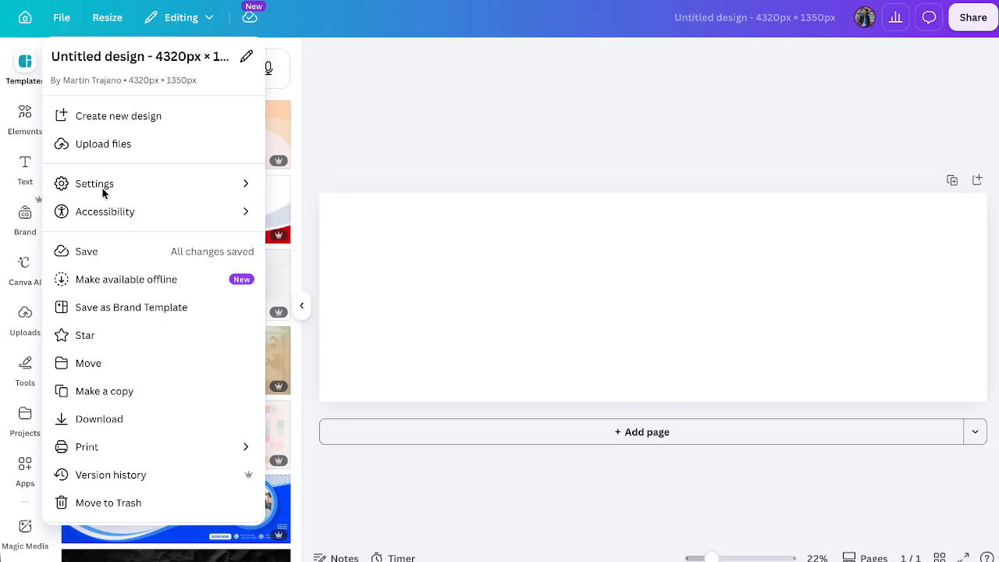
mouse_move(102, 188)
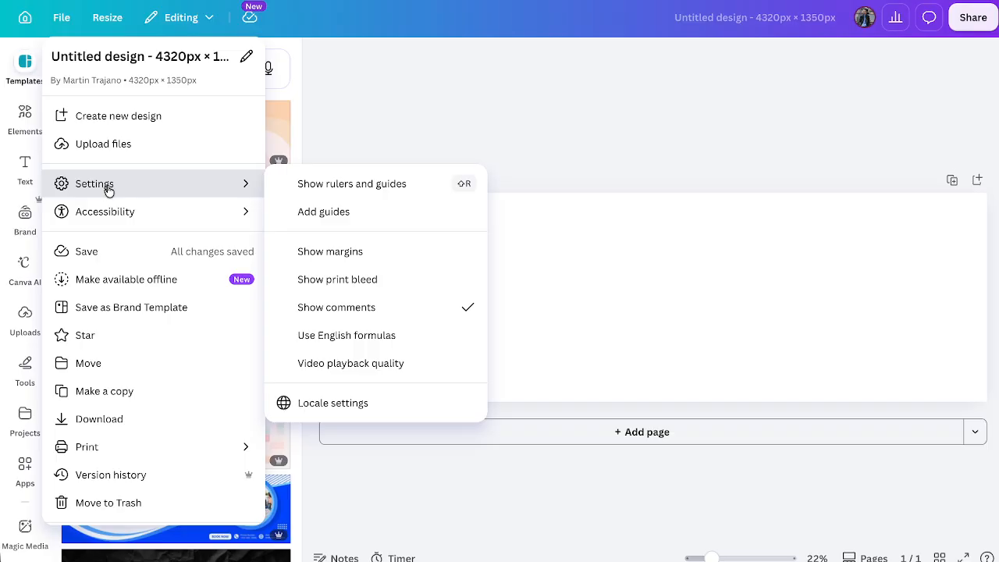
click(348, 188)
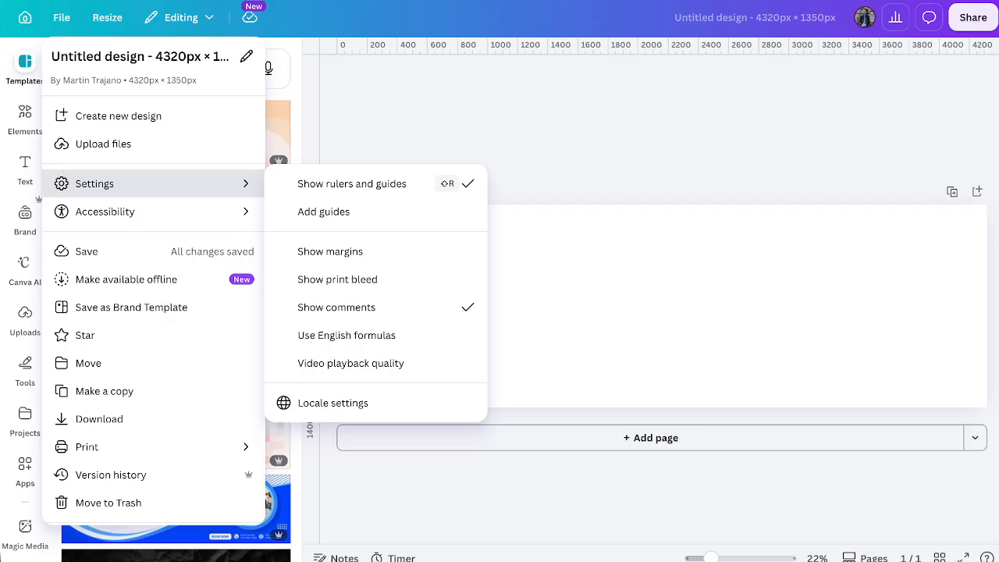
Add custom guides with 4 columns and a 0 px gap, and collapse the template library to clear the canvas.
click(331, 213)
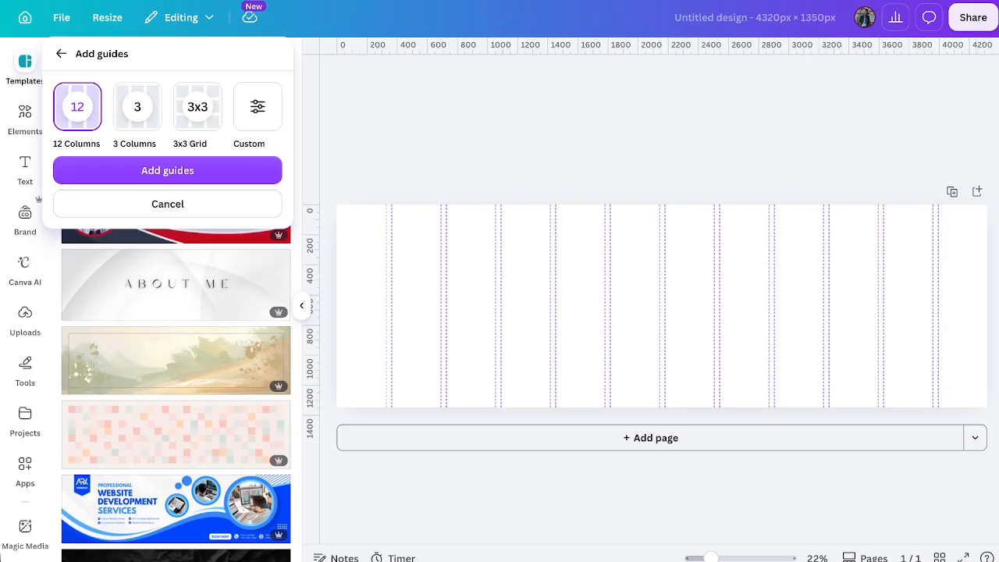
click(257, 106)
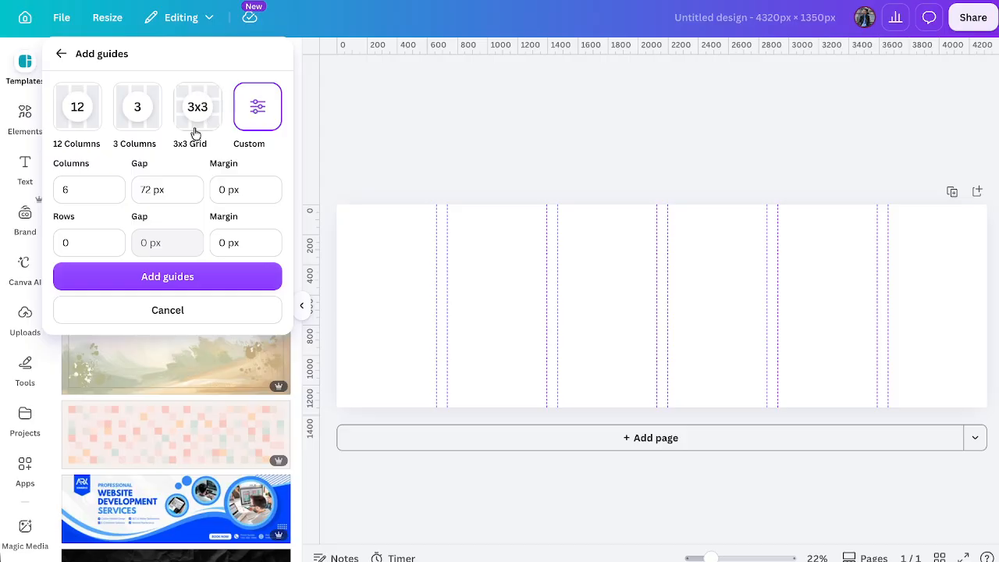
double_click(109, 187)
key(BackSpace)
click(180, 189)
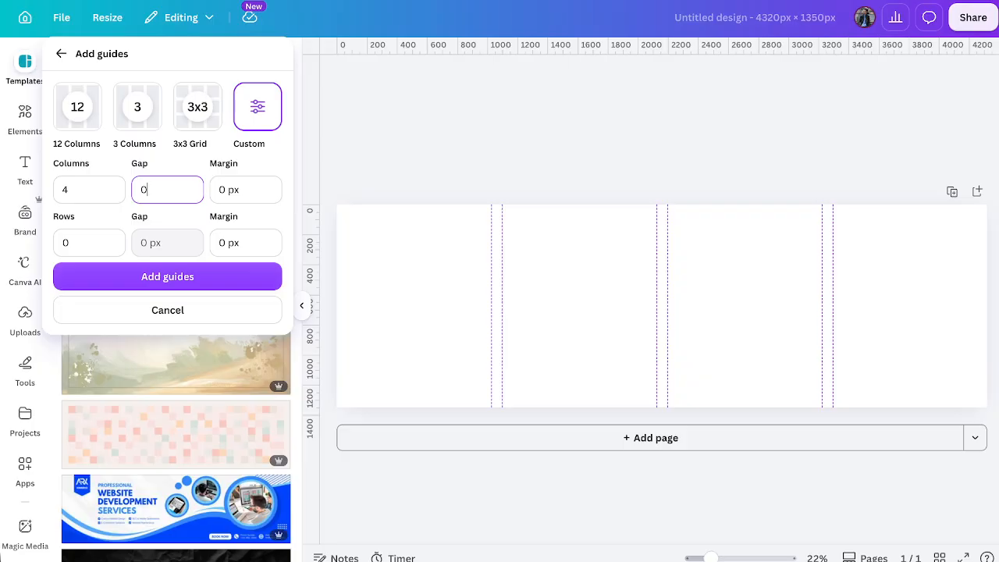
key(Return)
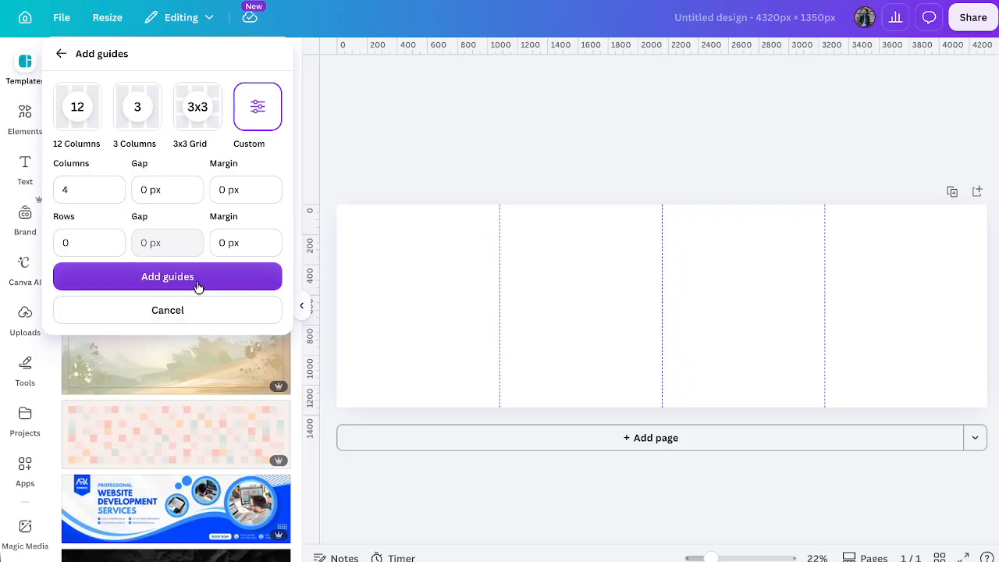
click(198, 287)
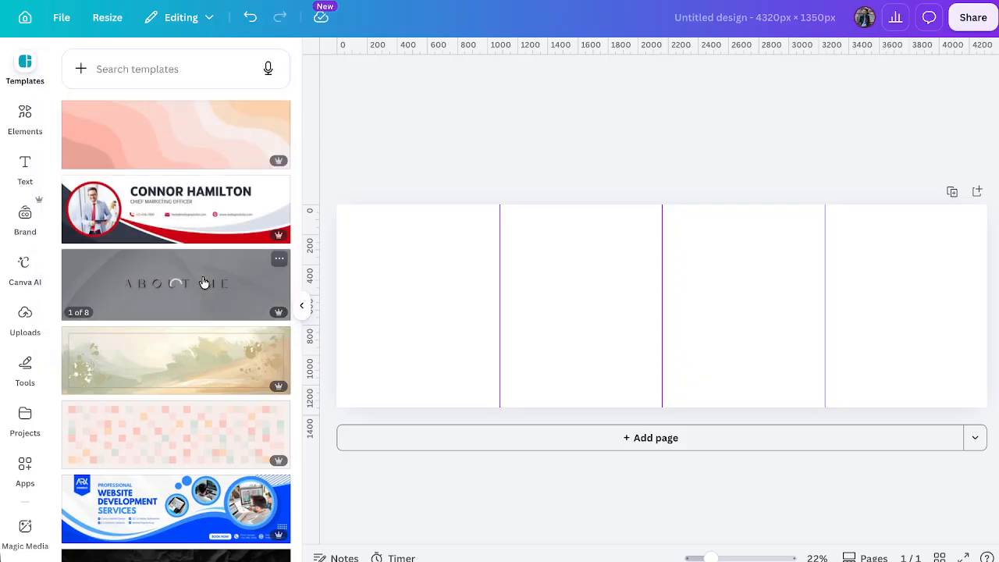
click(305, 316)
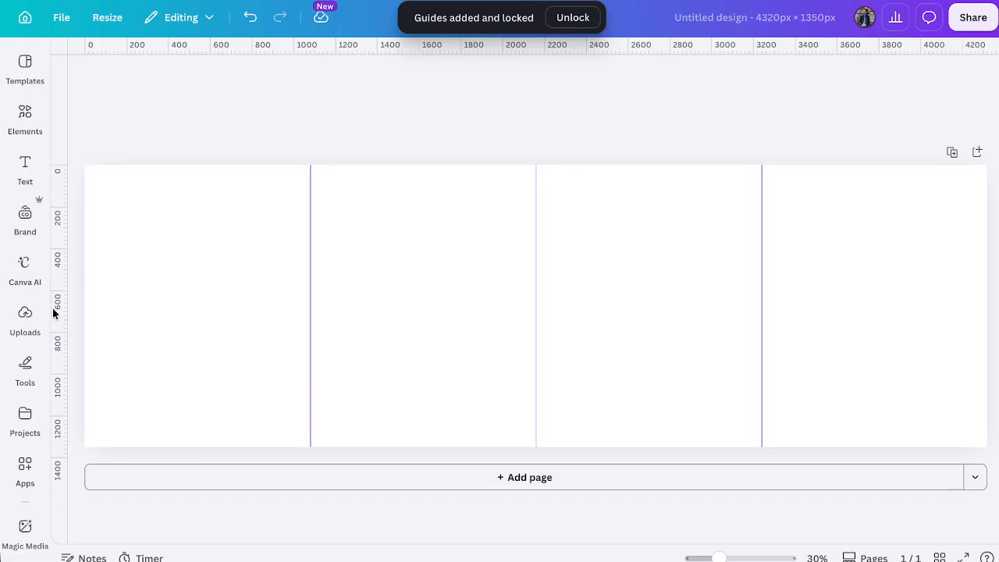
Upload the downloaded slide images and fill the first guide column with the yellow-sweater slide.
click(26, 331)
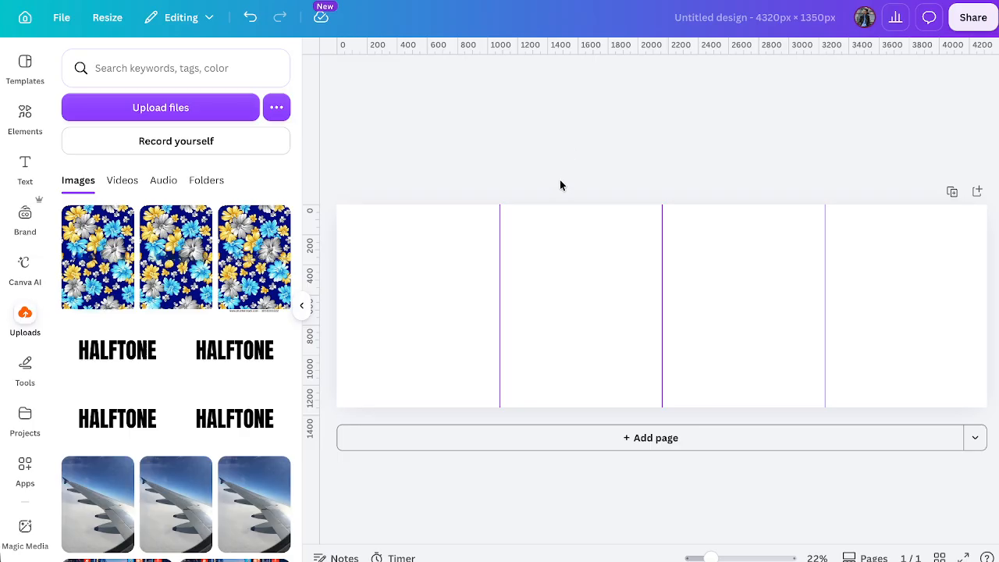
drag(588, 182, 171, 208)
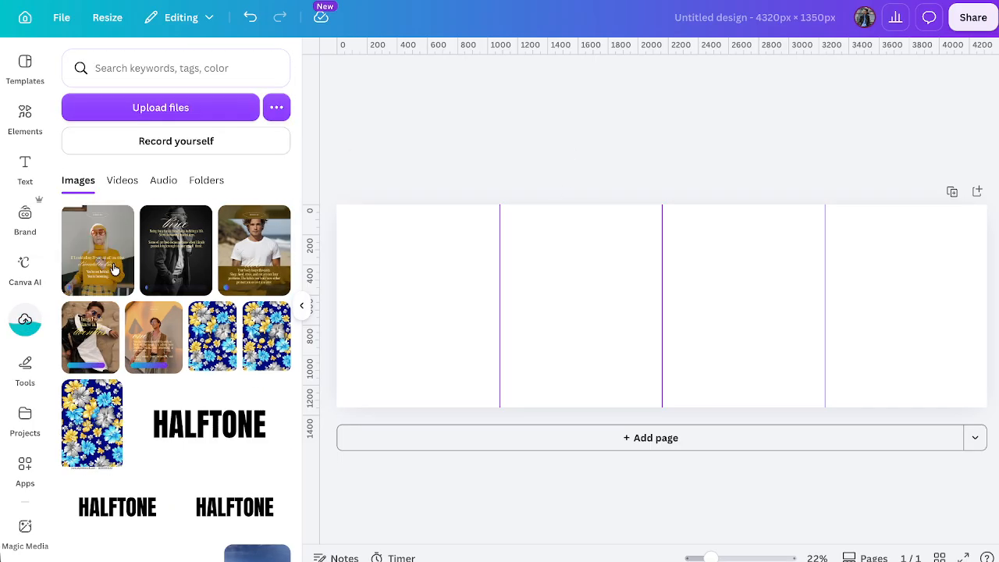
drag(115, 268, 382, 257)
drag(450, 346, 488, 432)
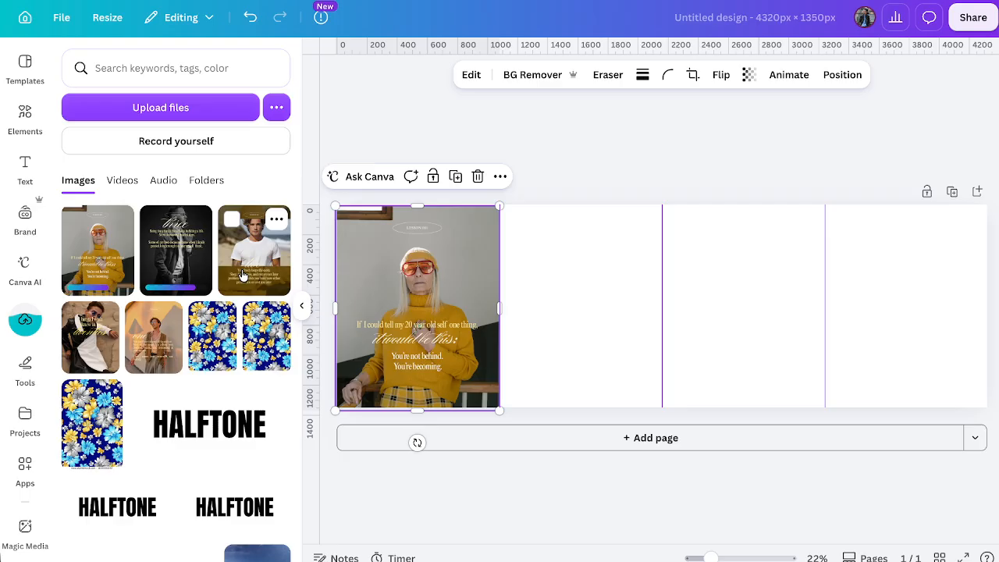
Place the white T-shirt slide in the second guide column and scale it to fill the column.
drag(233, 246, 566, 283)
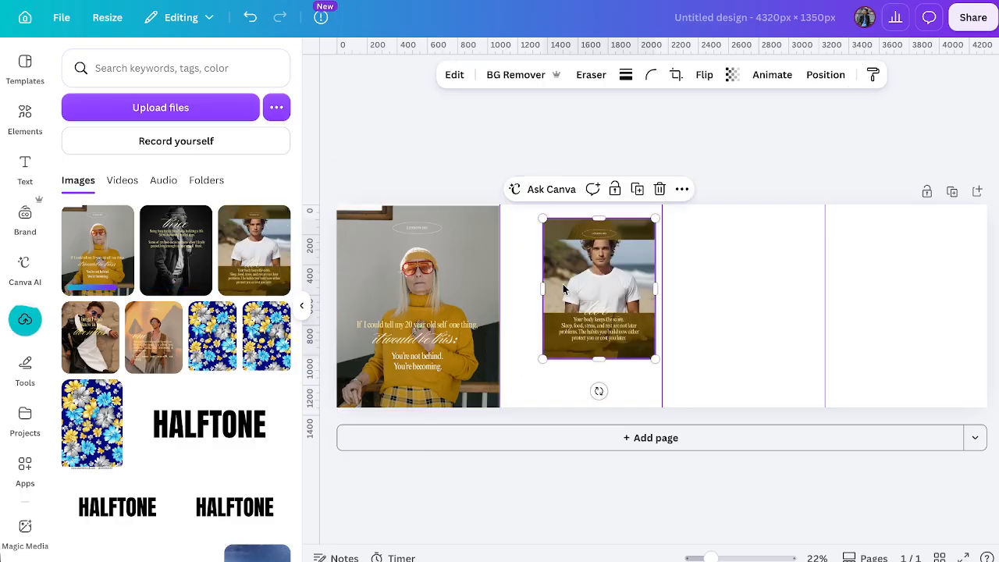
mouse_move(544, 221)
mouse_down()
mouse_move(494, 206)
mouse_move(531, 208)
mouse_up()
drag(564, 273, 534, 273)
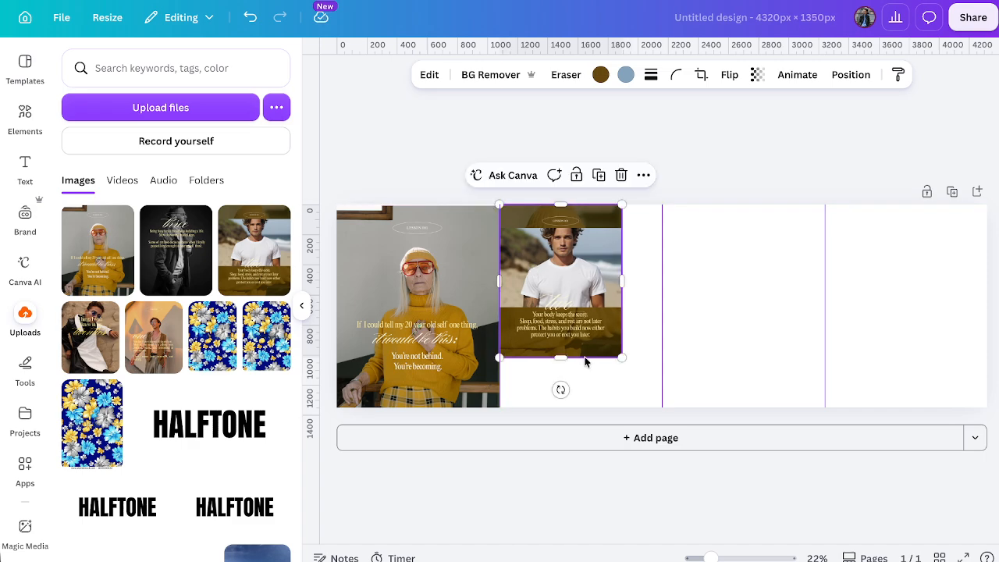
drag(617, 358, 643, 419)
Fill the third guide column with the black-and-white "three" slide and the fourth with the "Things I wish I knew in my twenties" slide.
drag(460, 289, 720, 282)
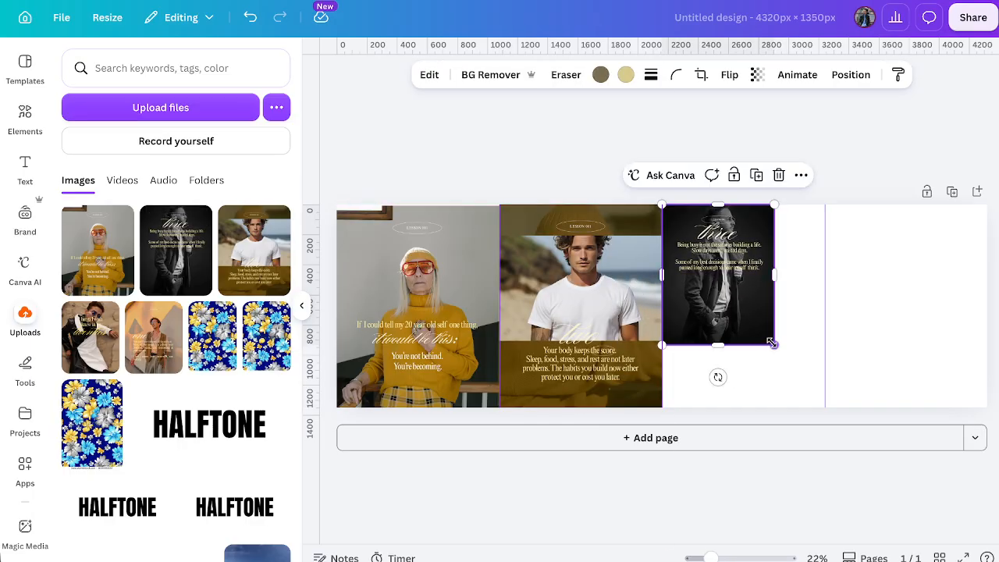
drag(791, 345, 825, 408)
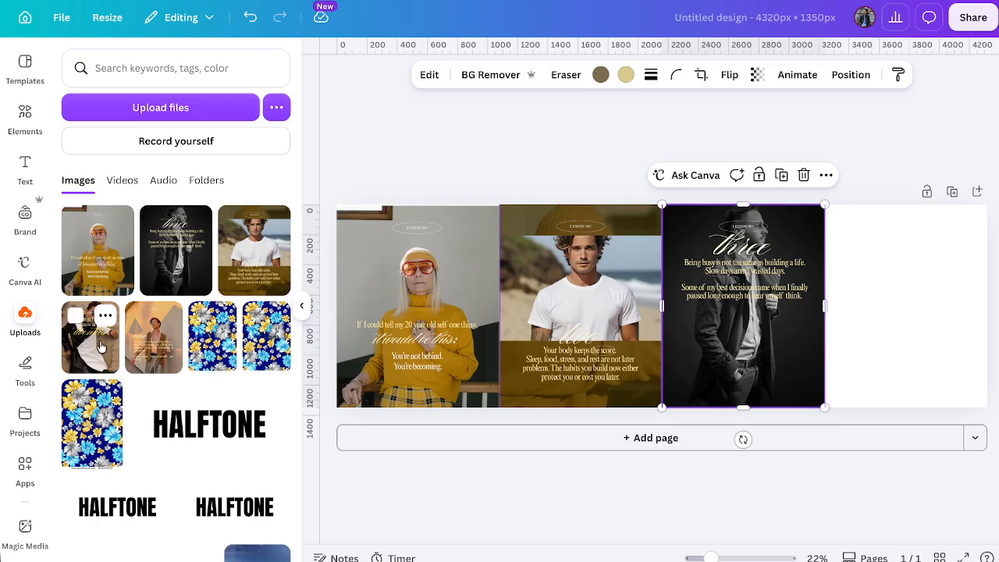
drag(99, 344, 867, 251)
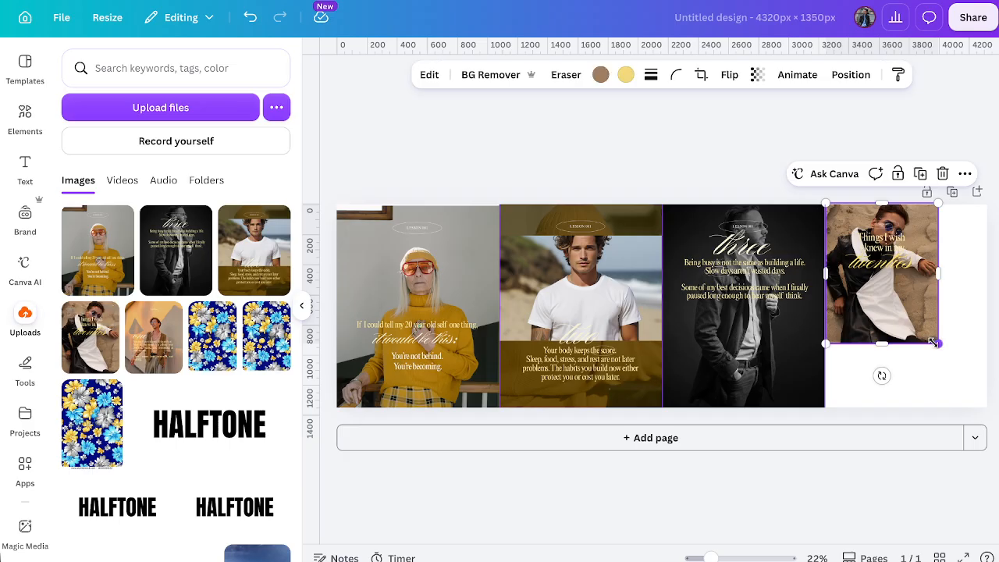
drag(933, 342, 988, 409)
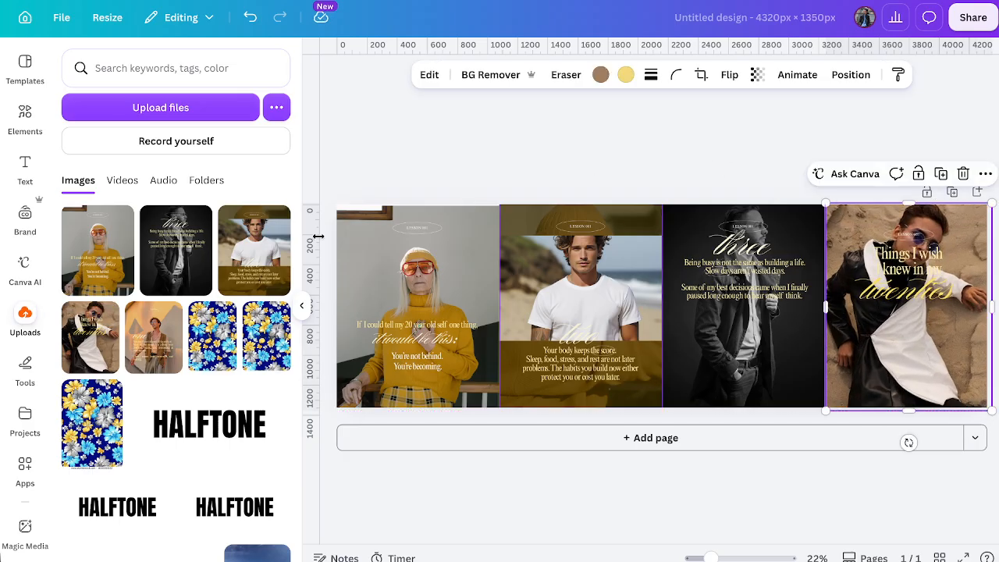
Align the yellow-sweater slide with the page's top edge and check the joins between all four slides.
click(302, 305)
scroll(391, 324, up, 3)
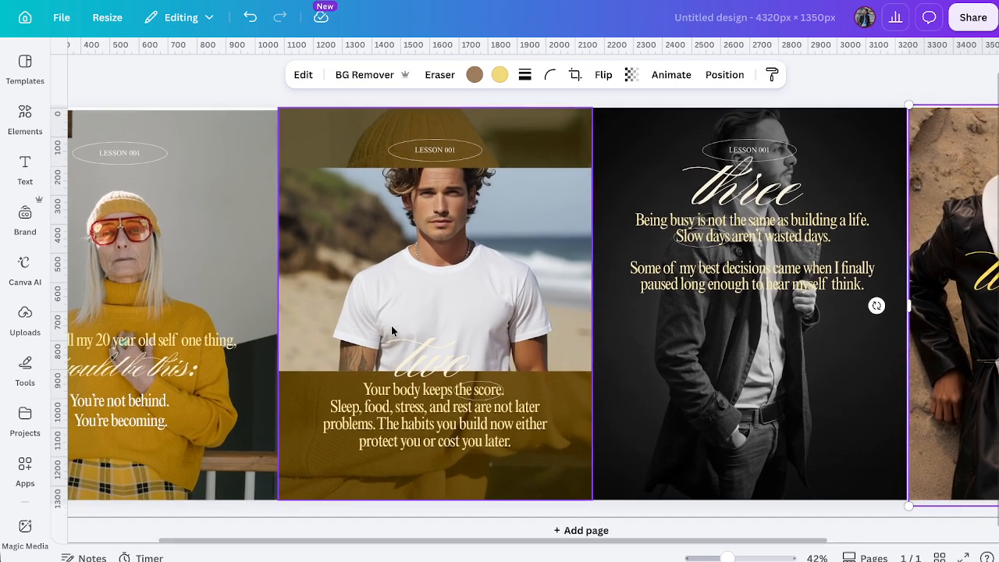
scroll(392, 325, left, 3)
click(293, 205)
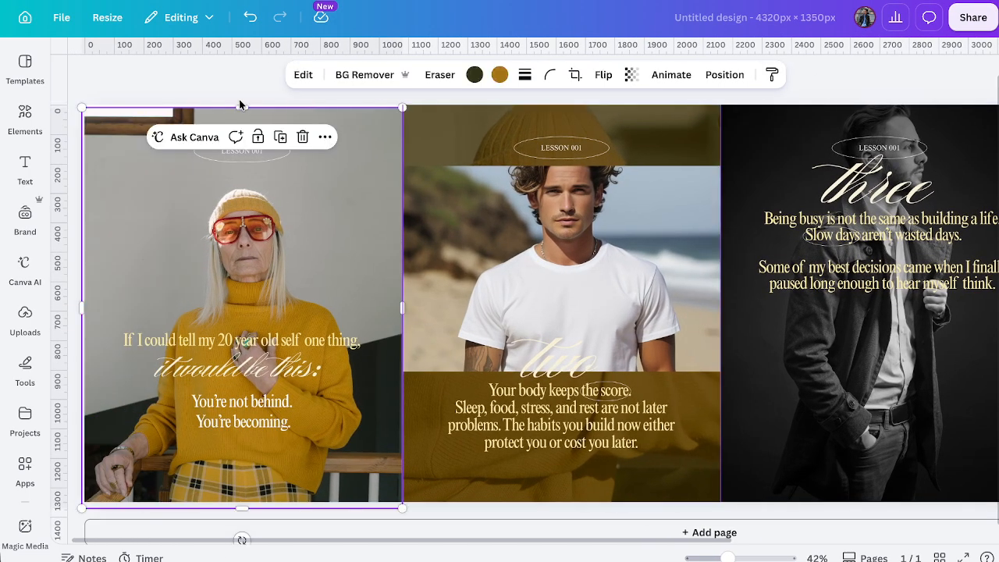
scroll(321, 330, right, 2)
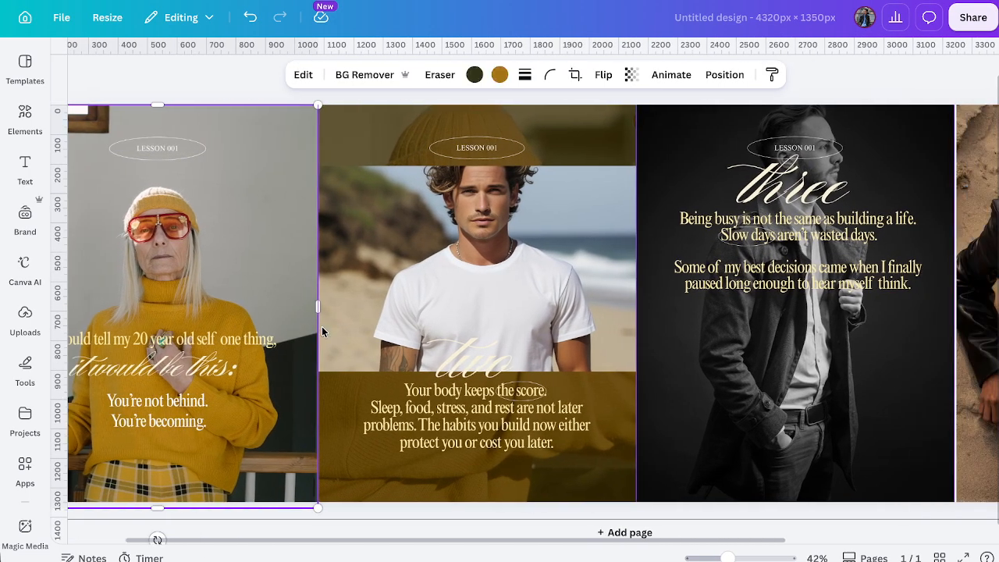
scroll(322, 327, right, 7)
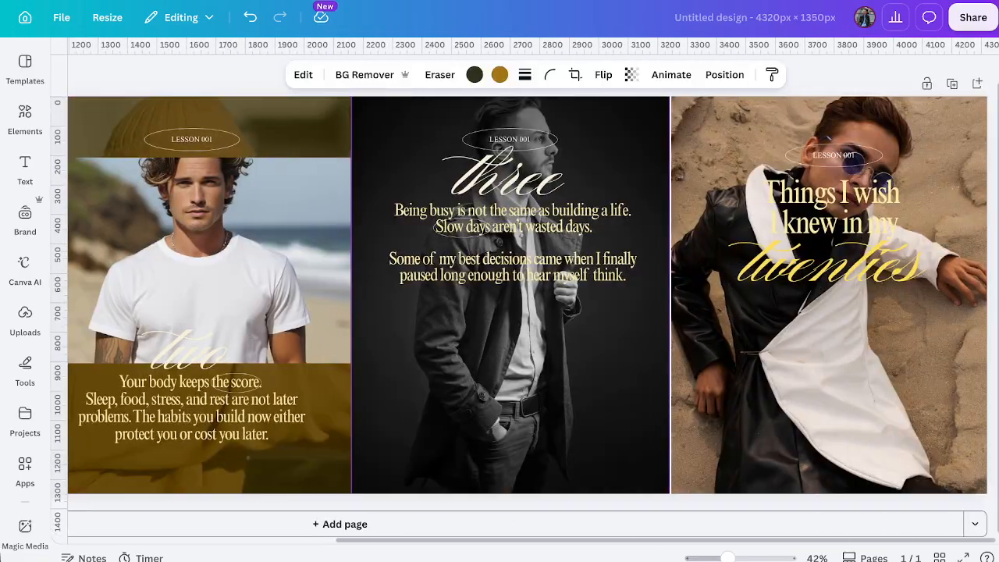
Examine the PNG download options for this design and close them without downloading.
click(968, 16)
click(753, 352)
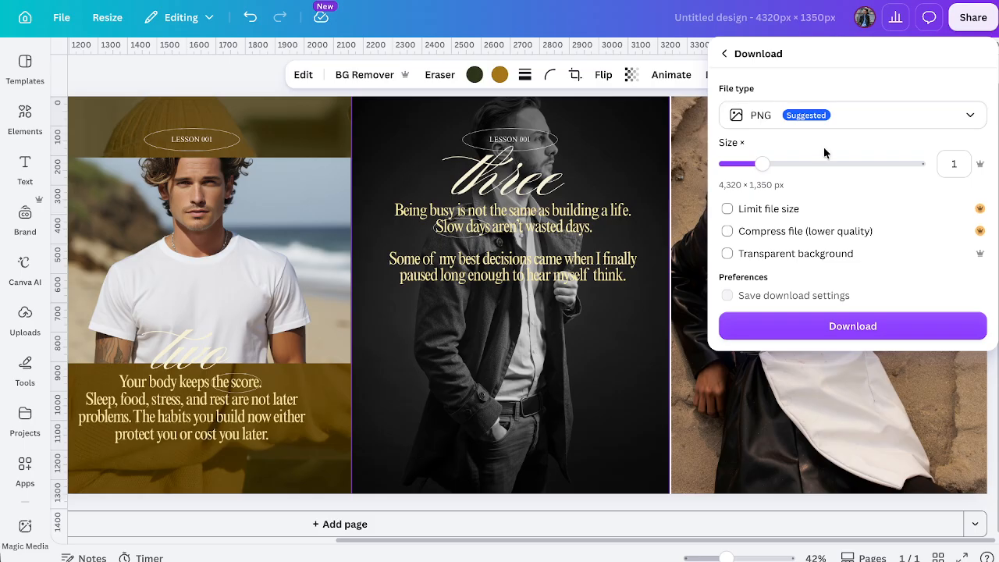
key(Escape)
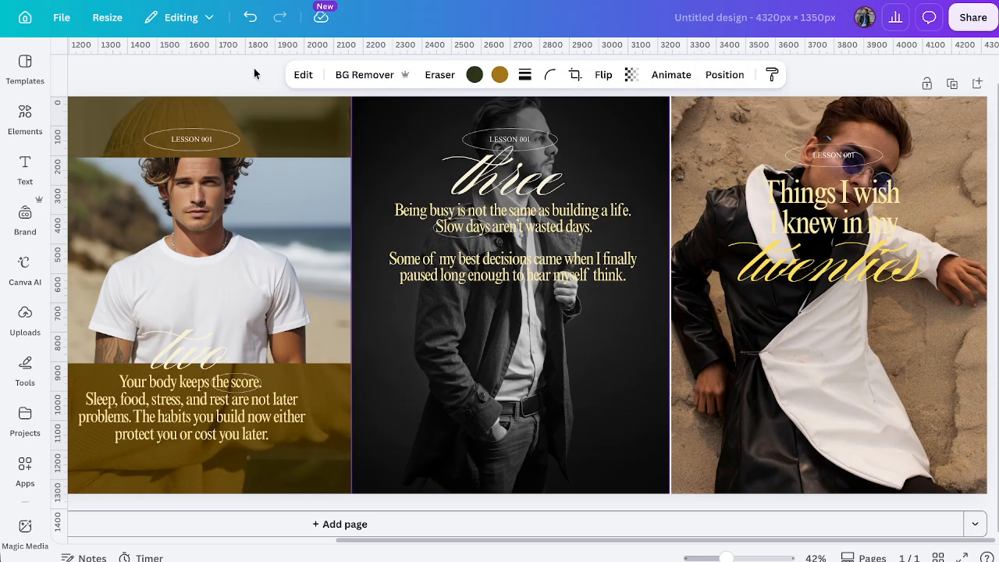